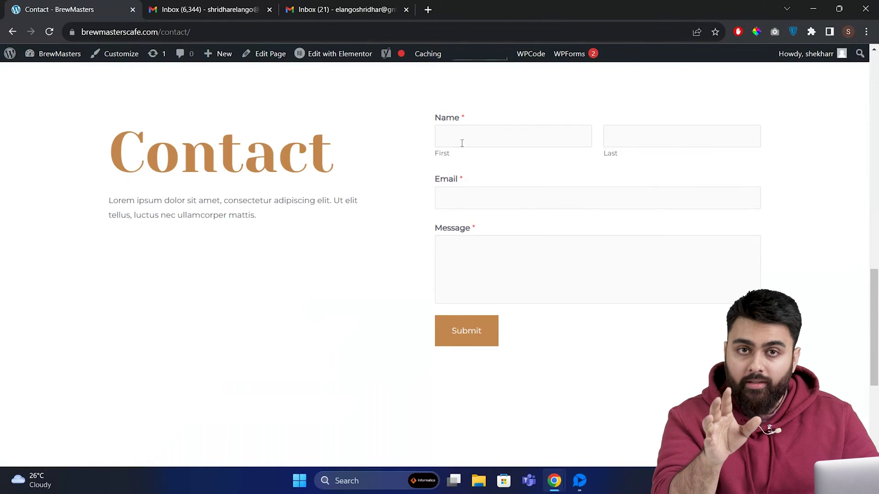
- Submit a Hello test message through the BrewMasters contact form, autofilling the saved name and email
left_click(462, 143)
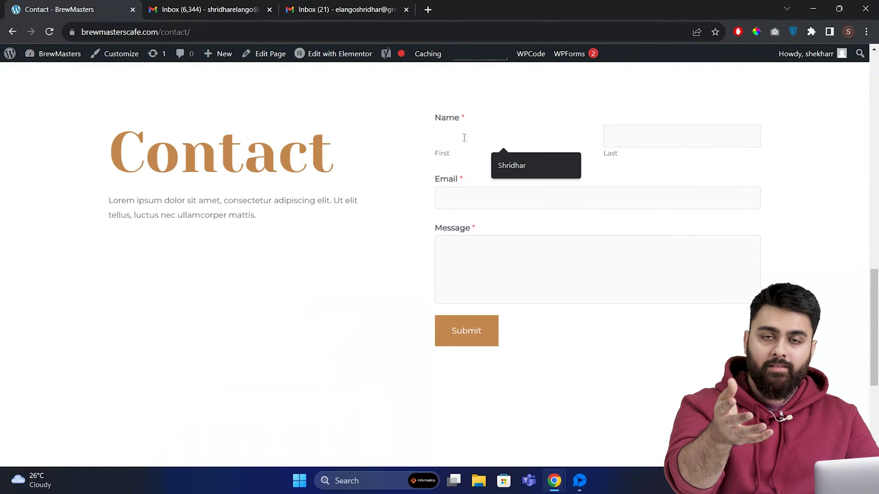
left_click(504, 161)
left_click(576, 263)
type("Hello")
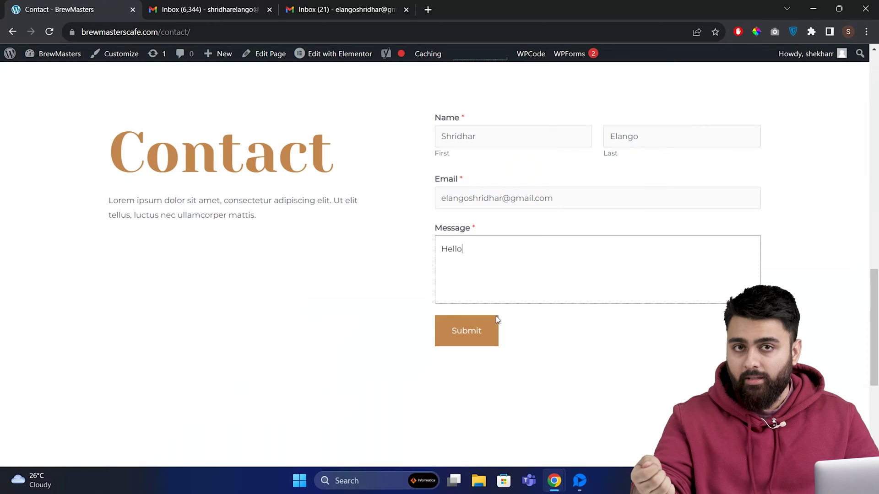
left_click(477, 331)
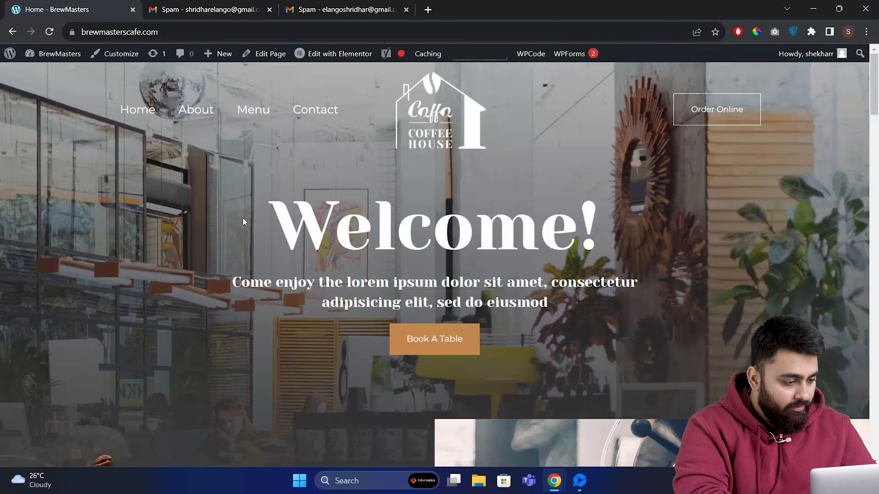
- Resubmit the Contact page form with autofilled first name, last name and email and a Hello message
left_click(320, 121)
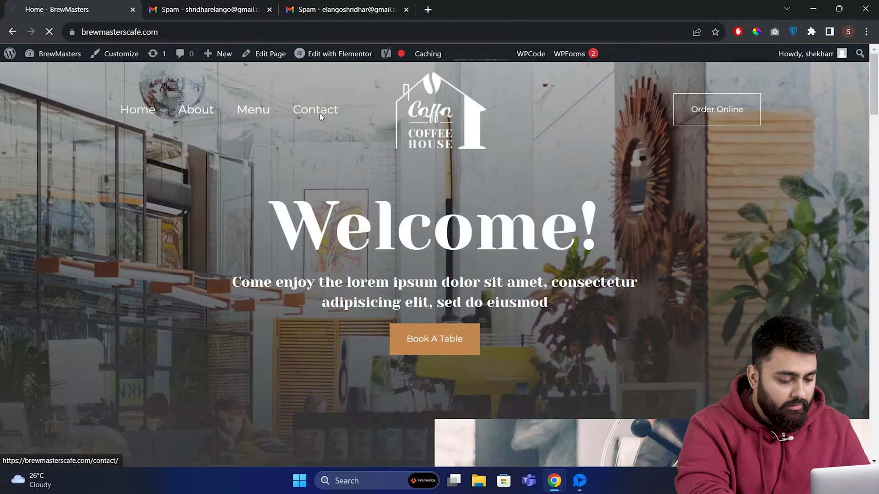
left_click(471, 141)
left_click(511, 166)
left_click(633, 137)
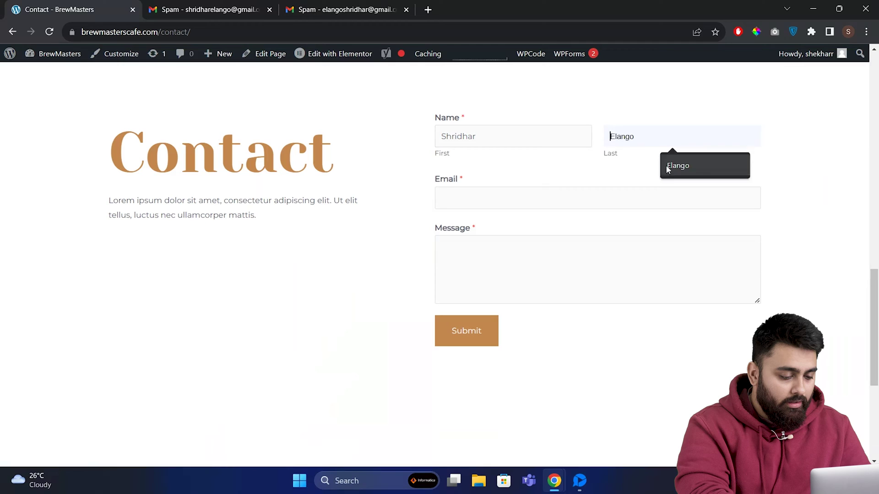
left_click(666, 166)
left_click(593, 202)
left_click(566, 246)
left_click(546, 268)
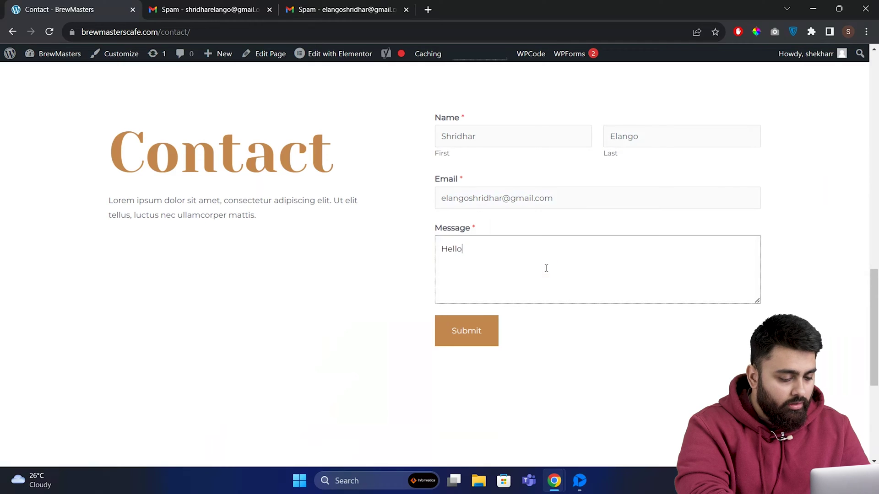
left_click(462, 330)
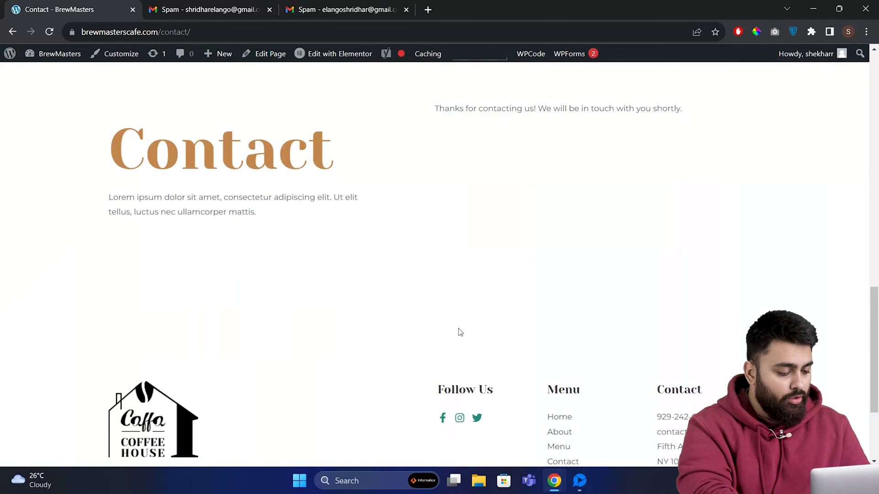
- Open the Brew Masters contact-form notification email in the first Gmail tab's Spam folder
left_click(220, 12)
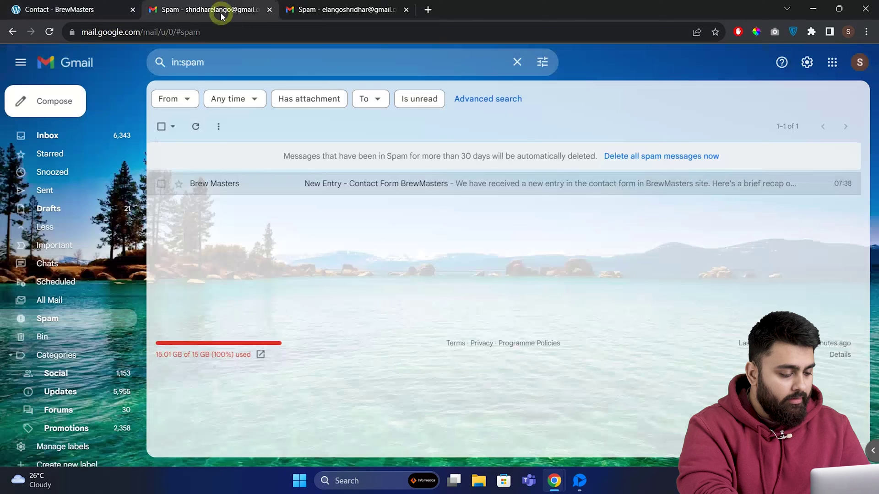
left_click(340, 180)
scroll(340, 183, "down", 2)
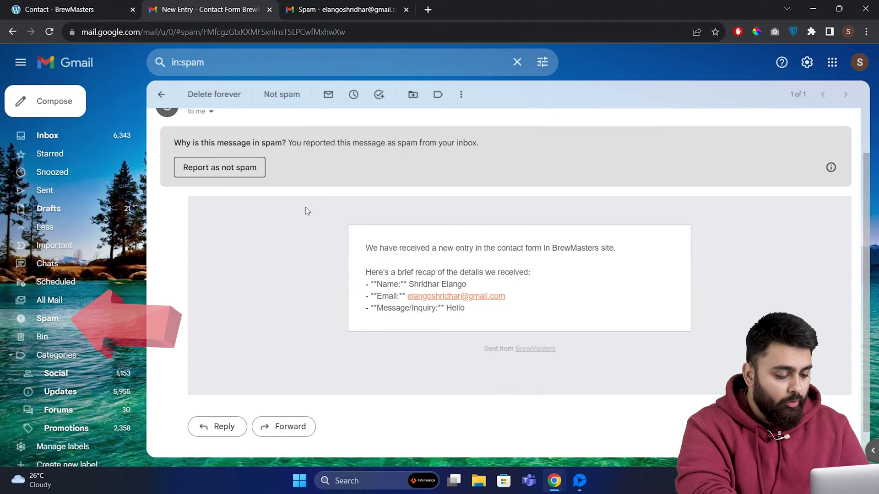
- Open the thank-you confirmation email in the third Gmail tab's Spam folder
left_click(348, 10)
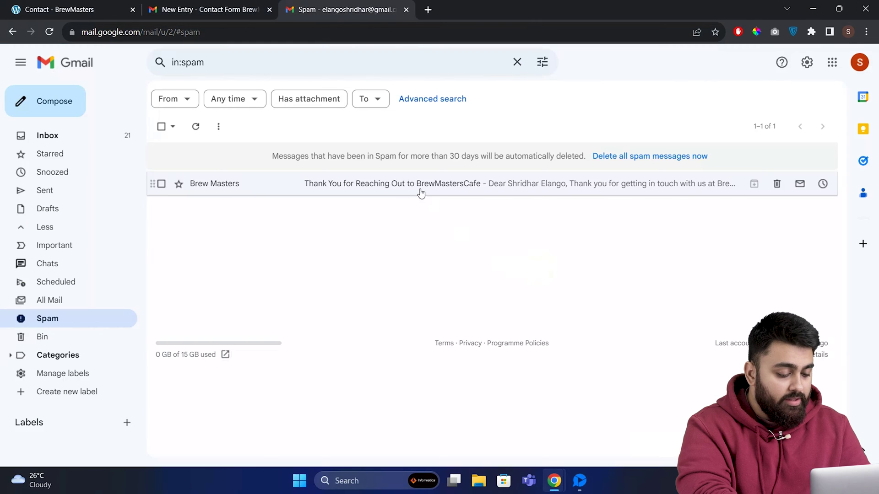
left_click(419, 188)
scroll(419, 189, "down", 2)
scroll(420, 189, "down", 2)
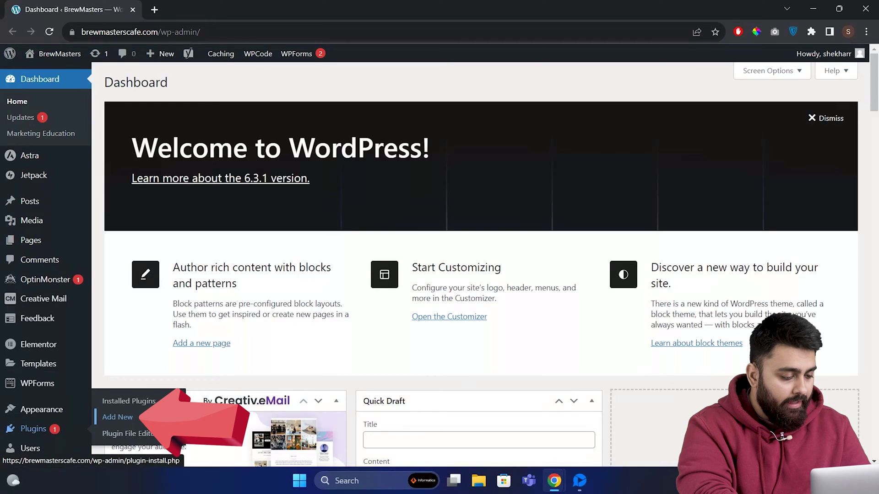
- Install and activate FluentSMTP from a 'fluent smtp' plugin search, then go to Settings > Fluent SMTP
left_click(160, 419)
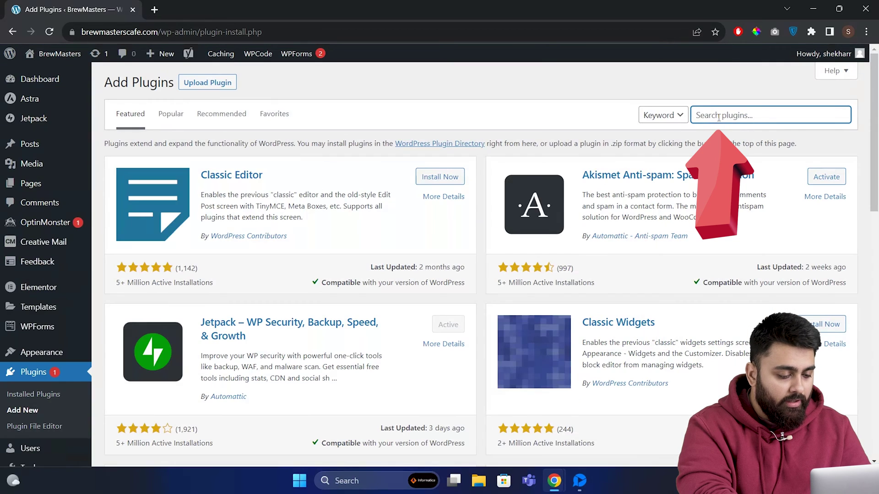
left_click(718, 117)
type("fluent smtp")
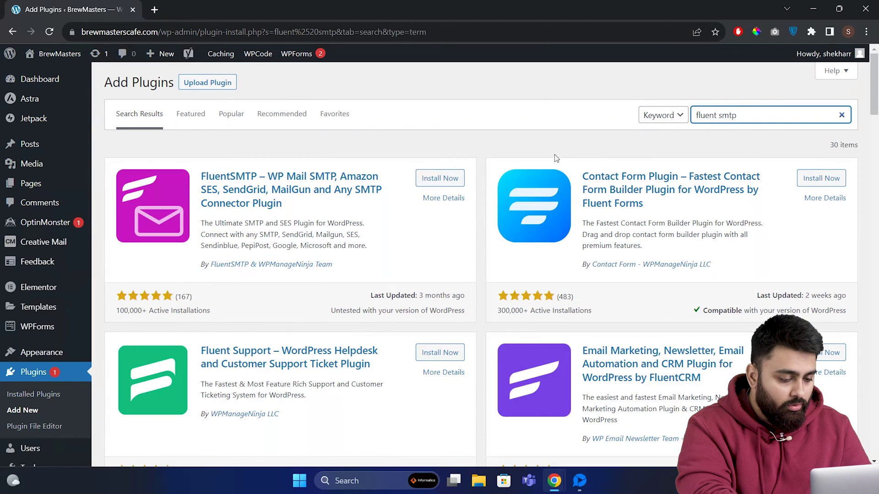
left_click(446, 179)
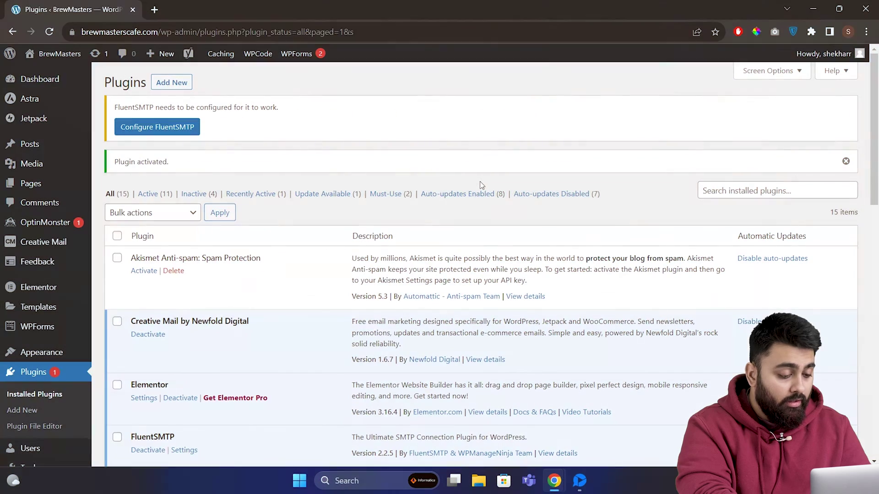
scroll(65, 298, "down", 2)
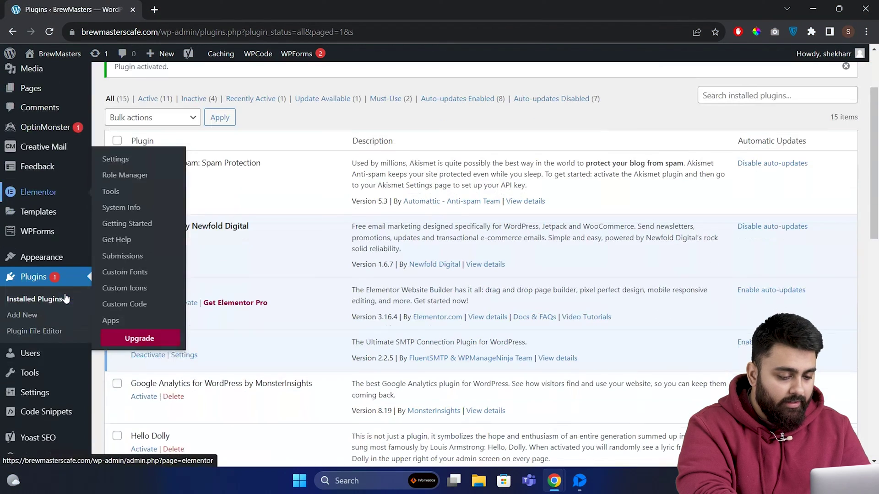
mouse_move(58, 393)
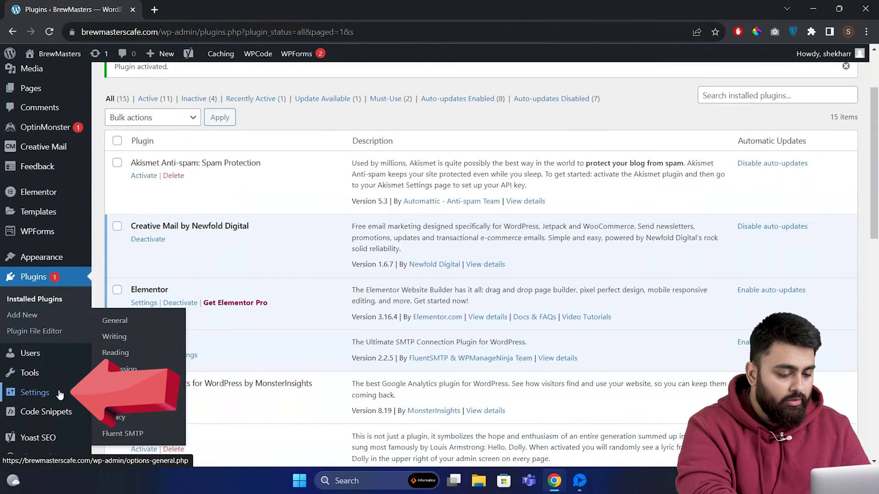
left_click(153, 437)
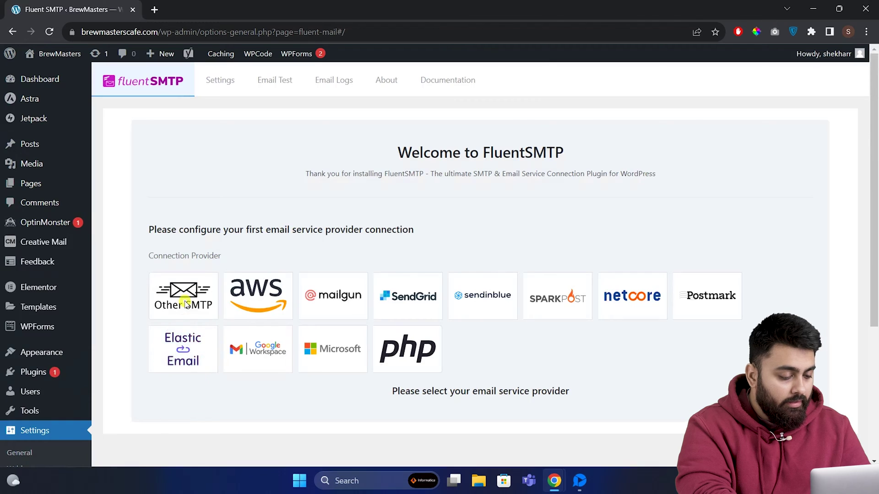
- Choose Other SMTP as FluentSMTP's connection provider and scroll through its SMTP settings form
left_click(185, 305)
scroll(488, 278, "down", 3)
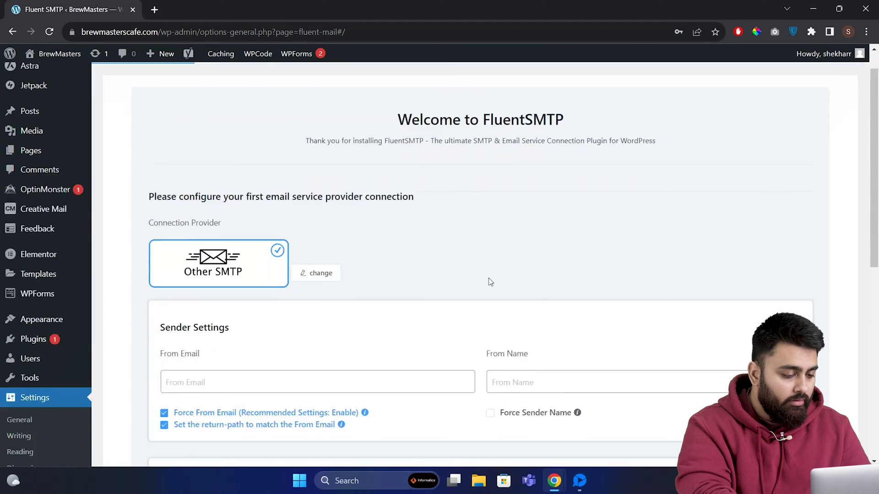
scroll(491, 281, "down", 2)
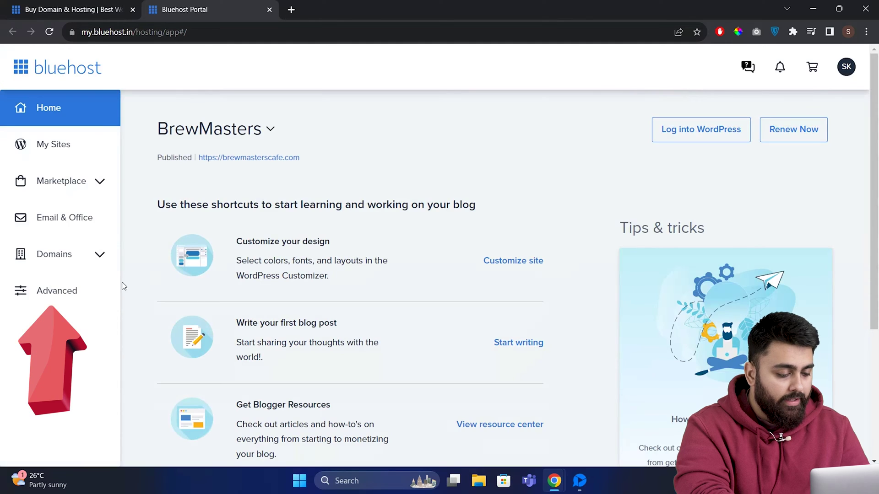
left_click(80, 295)
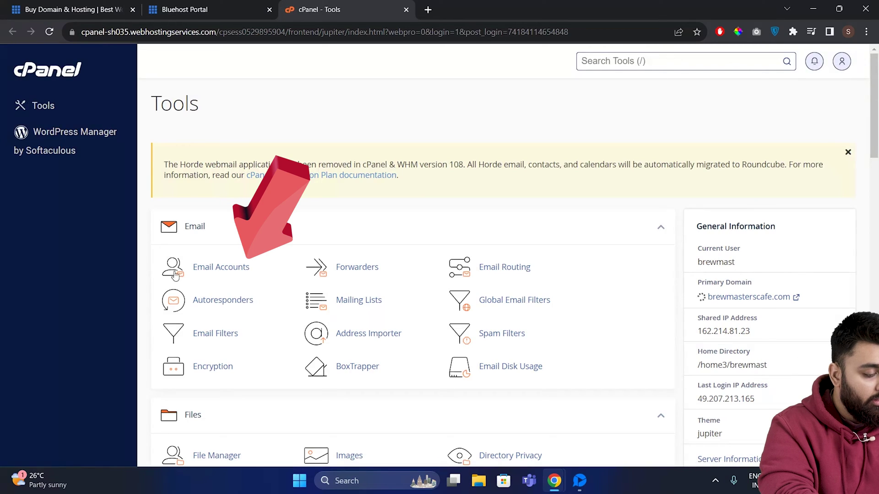
left_click(222, 269)
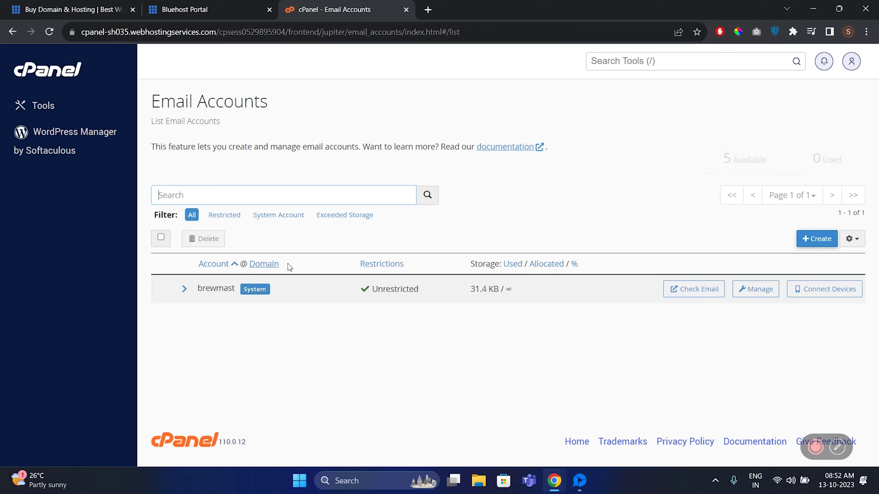
left_click(811, 238)
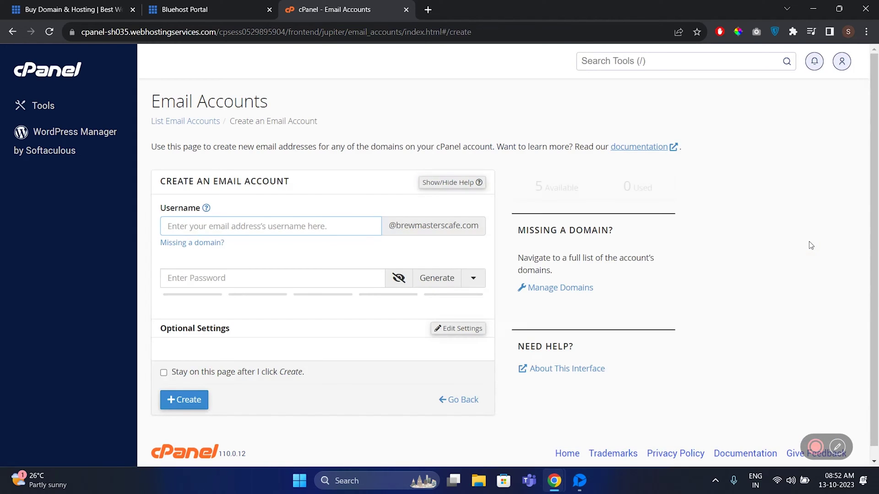
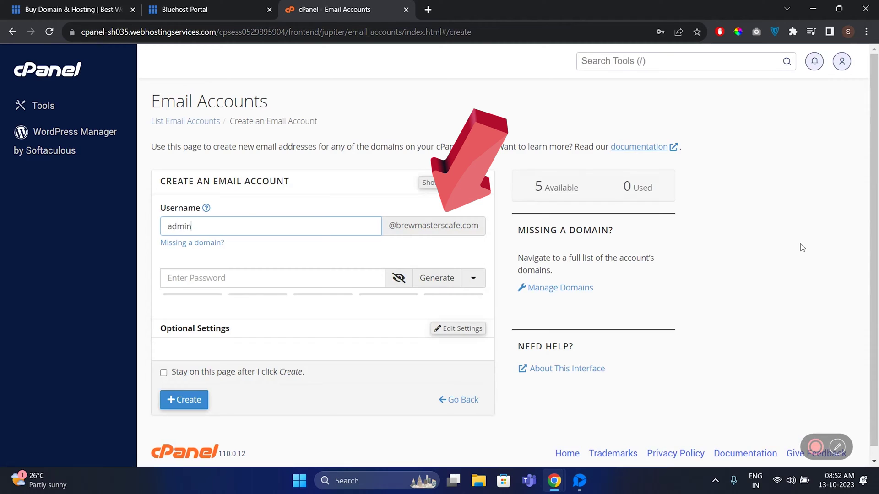
key("Tab")
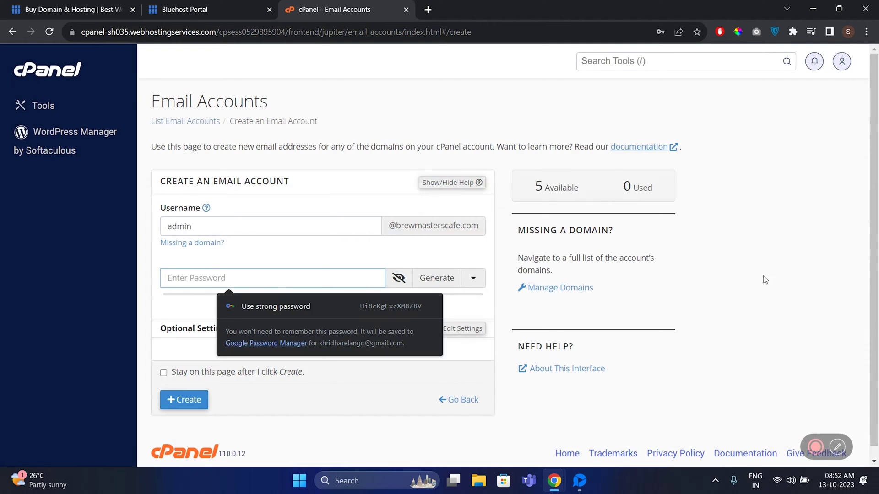
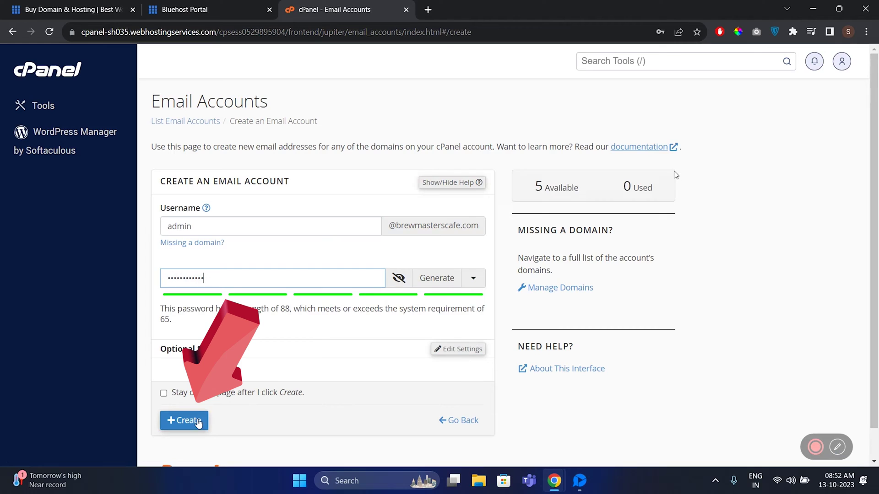
left_click(192, 425)
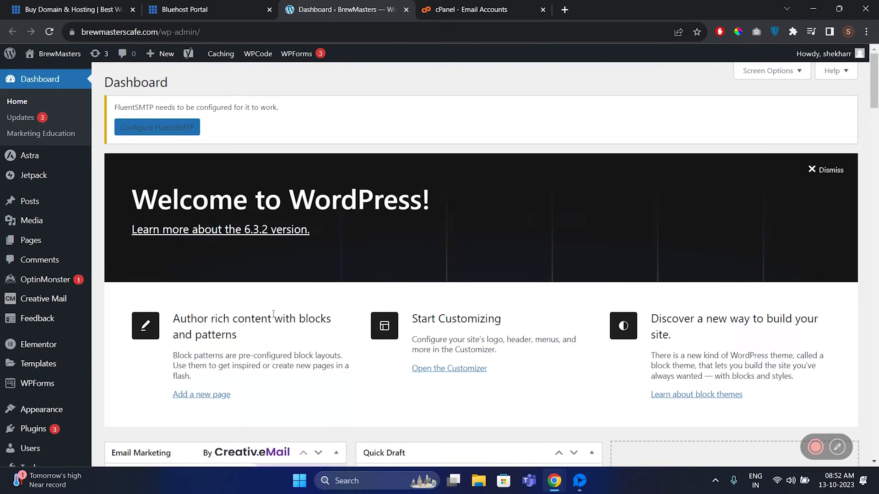
- In FluentSMTP settings, set From Email to the new admin business address and From Name to Brewmasters
scroll(91, 348, "down", 2)
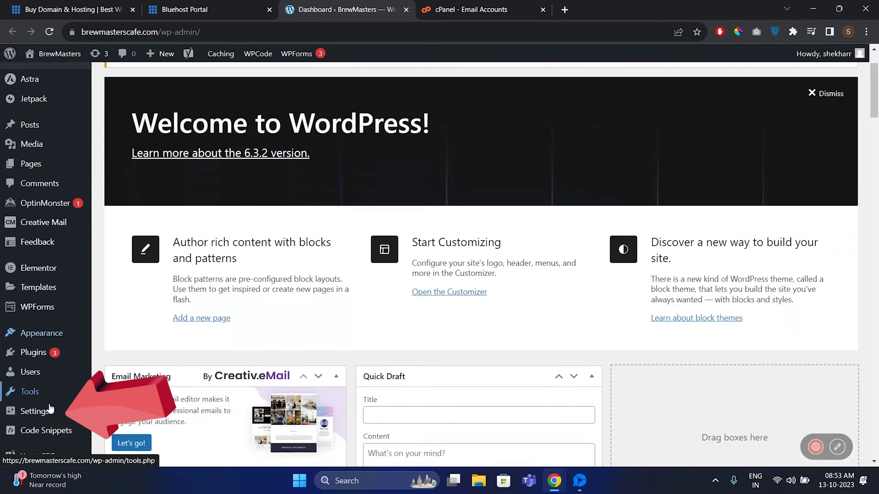
mouse_move(52, 414)
left_click(156, 440)
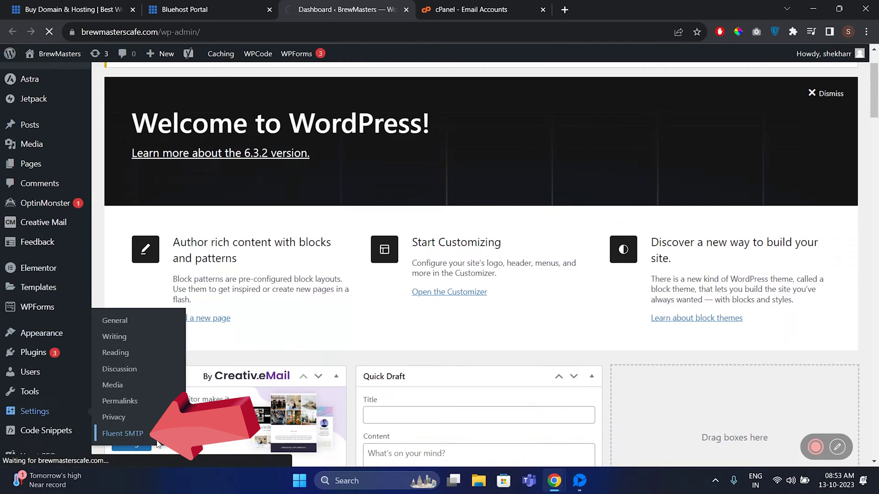
scroll(512, 282, "down", 3)
left_click(434, 280)
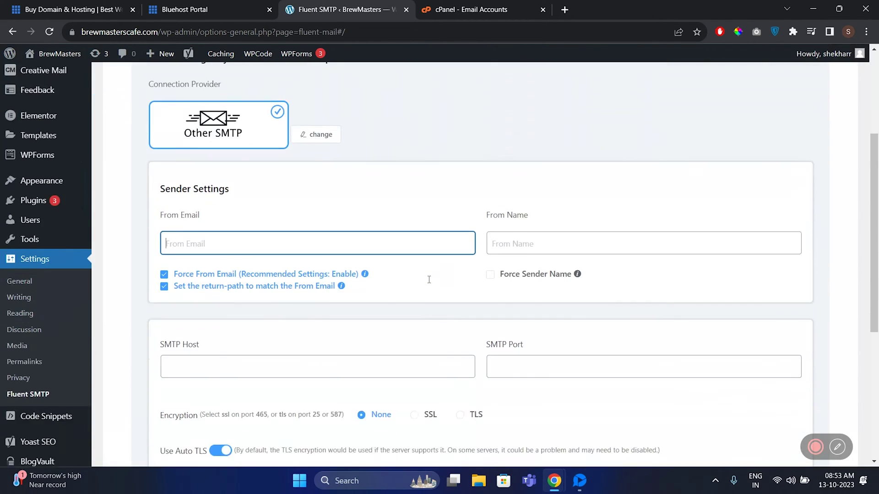
scroll(430, 282, "down", 2)
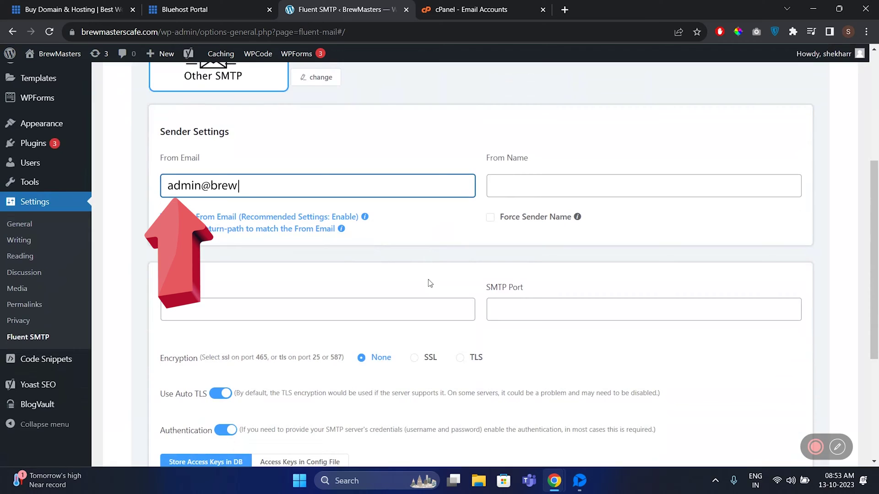
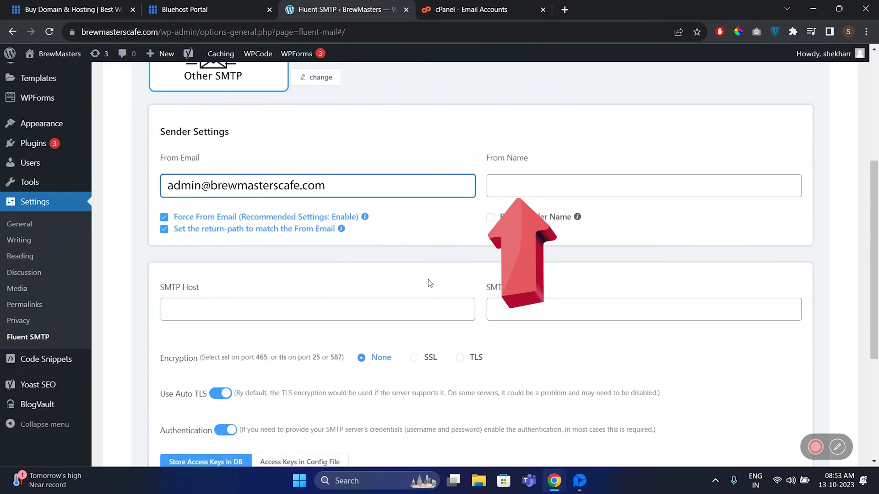
key("Tab")
type("Brewm")
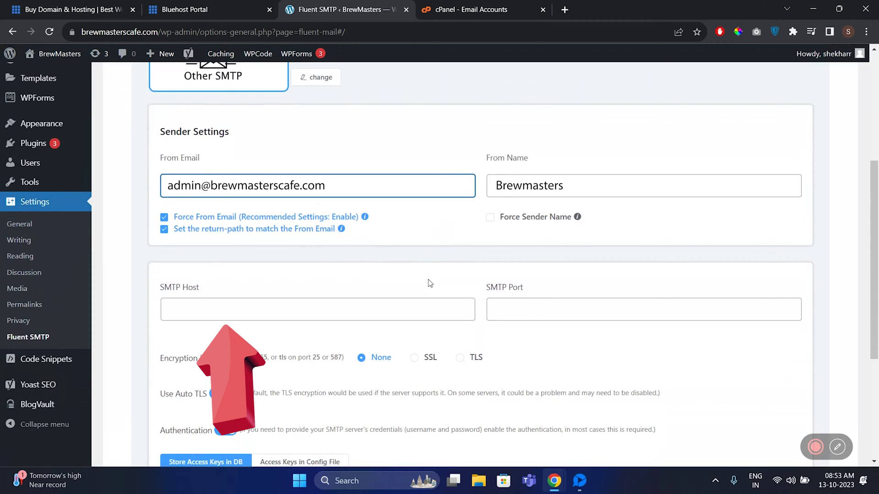
scroll(384, 373, "down", 4)
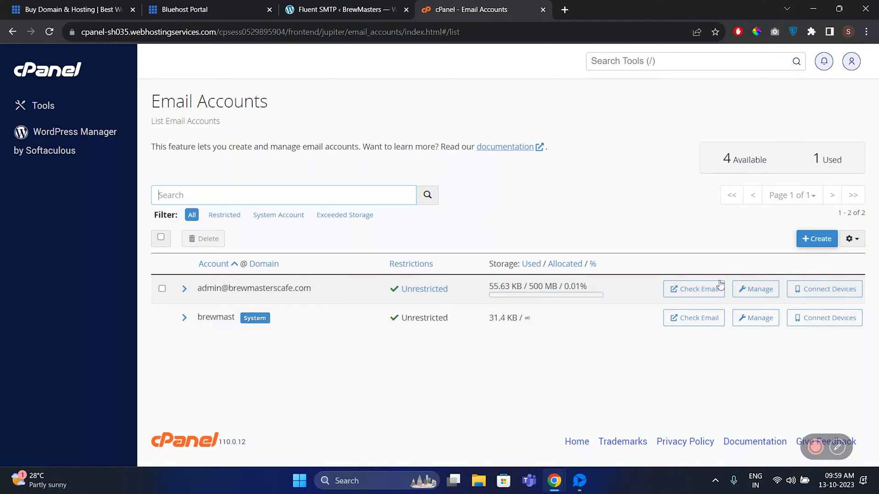
- Open Webmail for the admin account from its cPanel Manage page
left_click(751, 289)
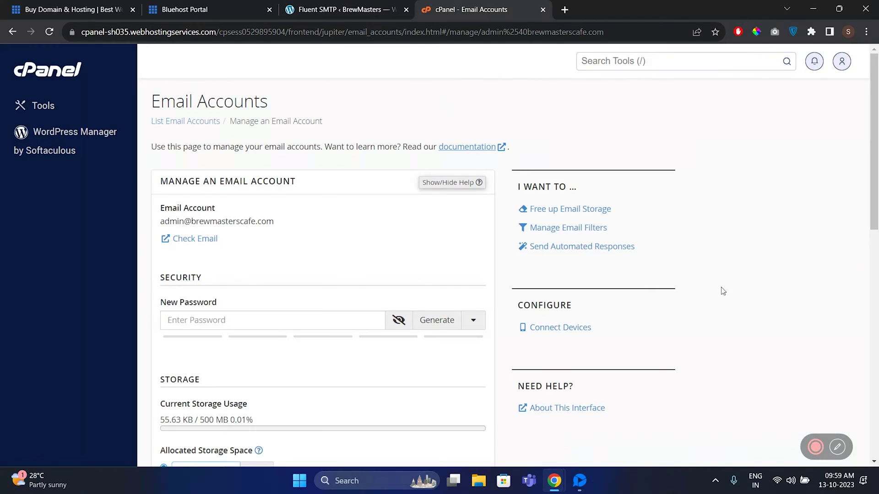
left_click(201, 240)
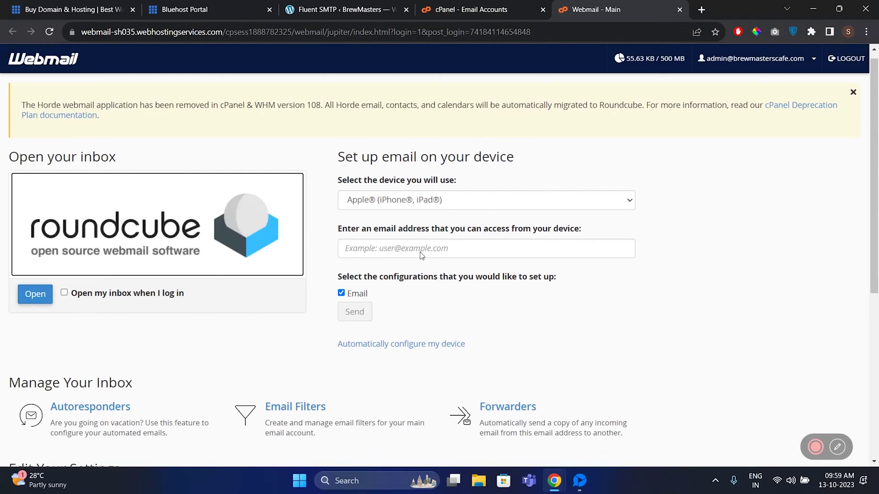
scroll(420, 255, "down", 6)
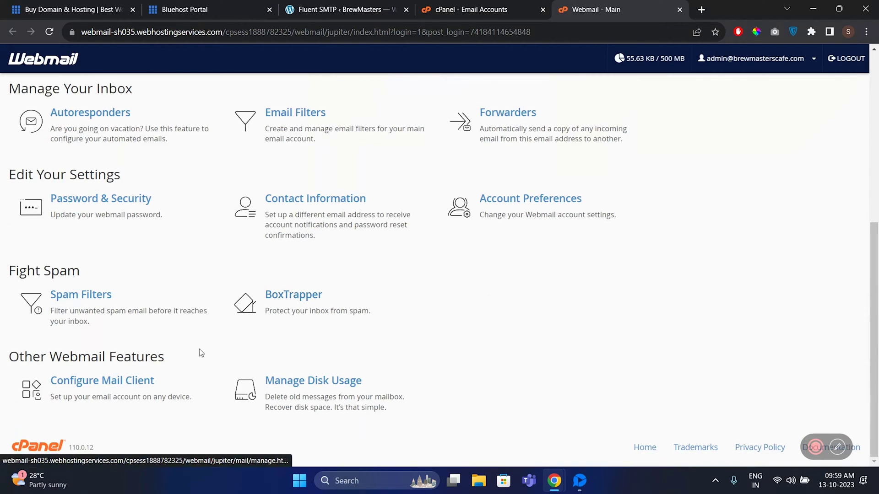
- Copy the outgoing server mail.brewmasterscafe.com from the mail client settings into SMTP Host
left_click(138, 384)
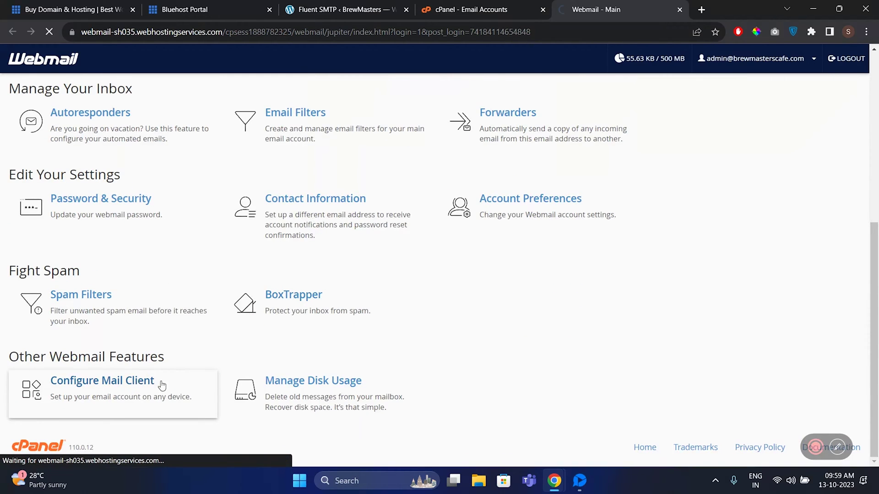
scroll(245, 354, "down", 5)
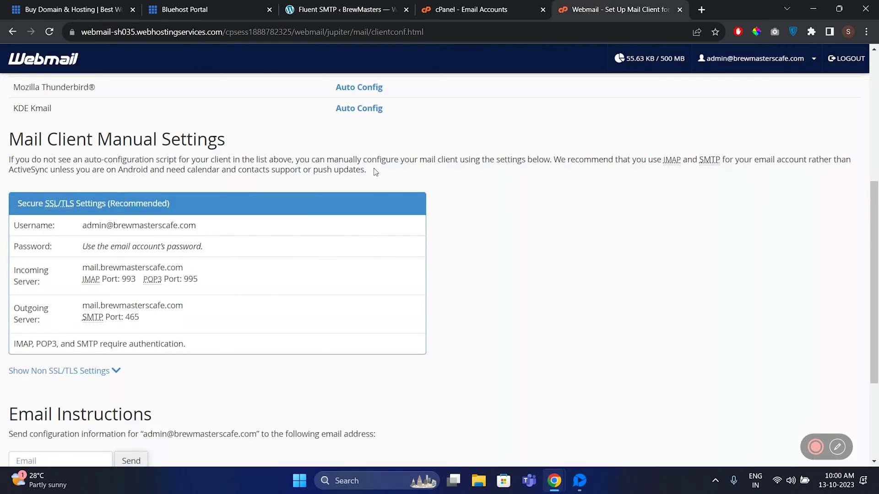
left_click_drag(183, 267, 88, 268)
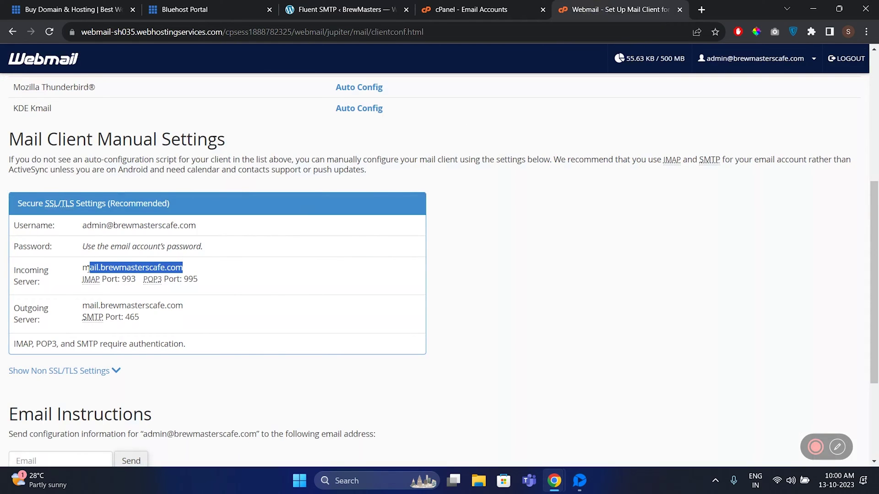
left_click(286, 339)
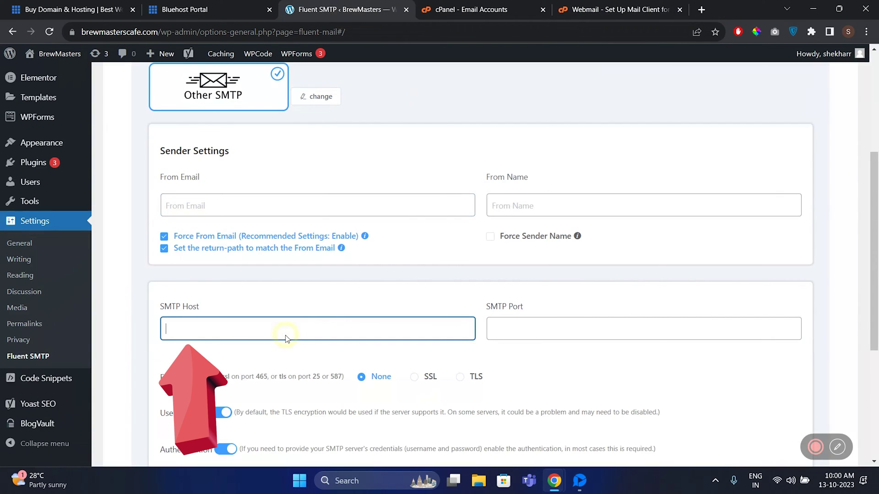
type("mail.brewmasterscafe.com")
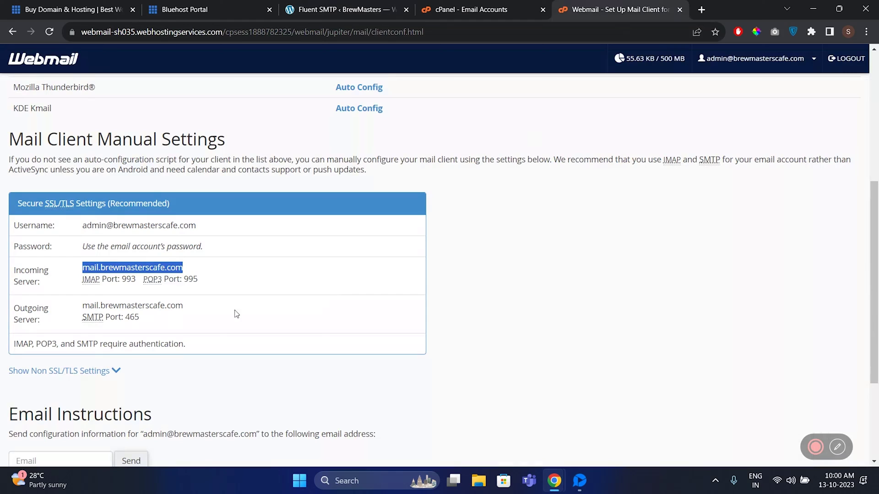
- Set the SMTP Port to 465 and choose SSL encryption
left_click(133, 317)
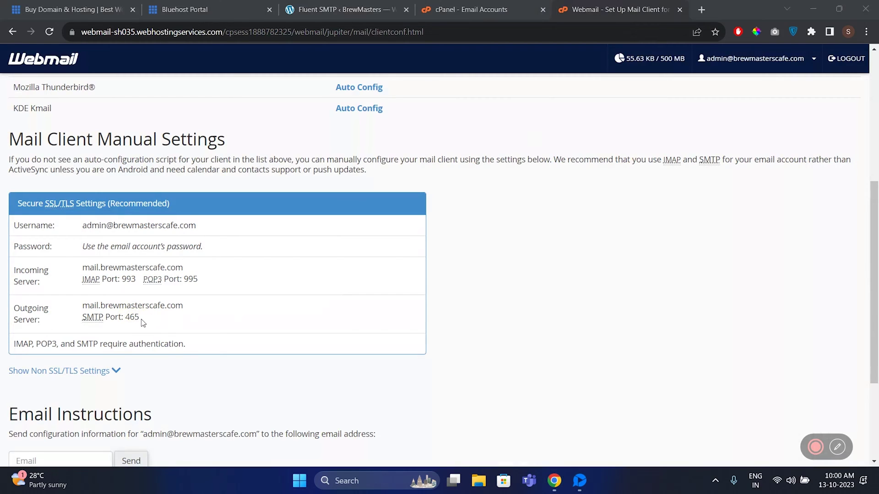
left_click_drag(143, 323, 123, 318)
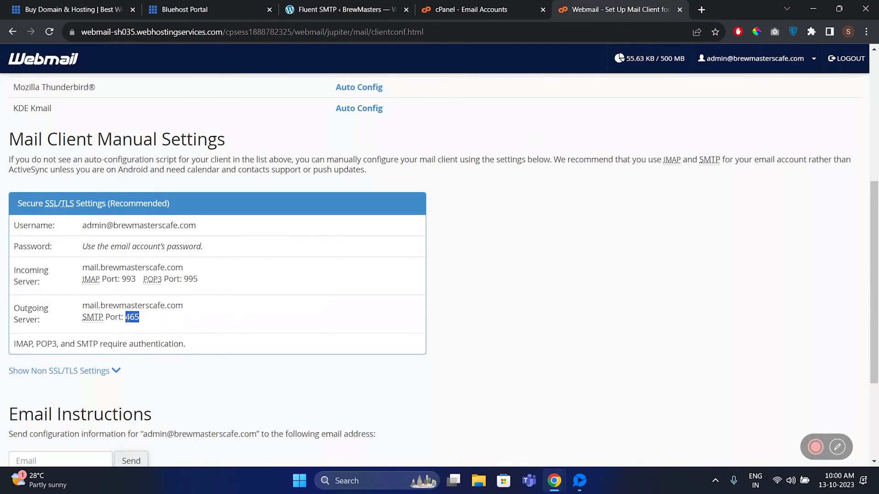
left_click(544, 331)
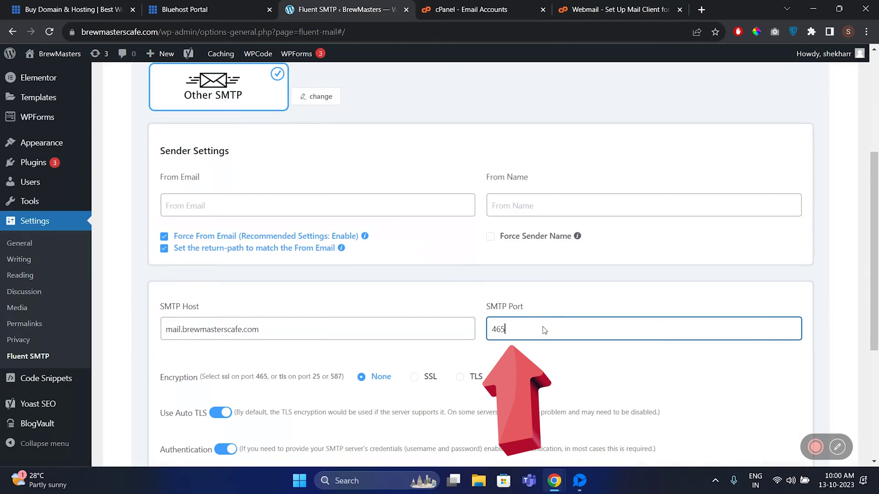
scroll(544, 330, "down", 1)
left_click(423, 327)
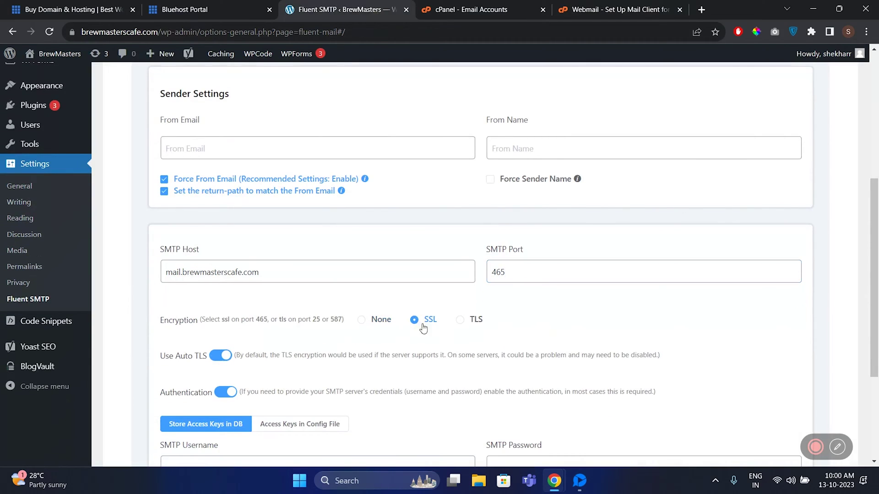
scroll(429, 329, "down", 3)
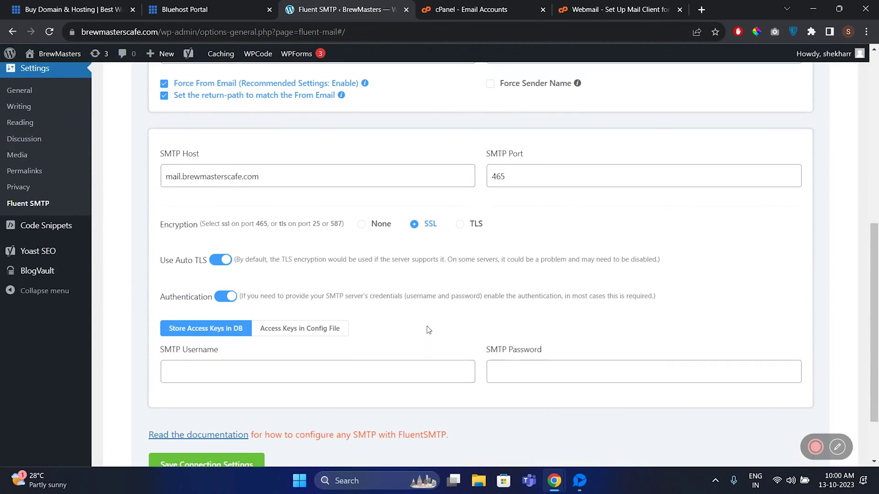
- Paste the account username into SMTP Username, enter the password, and save the connection settings
left_click(578, 12)
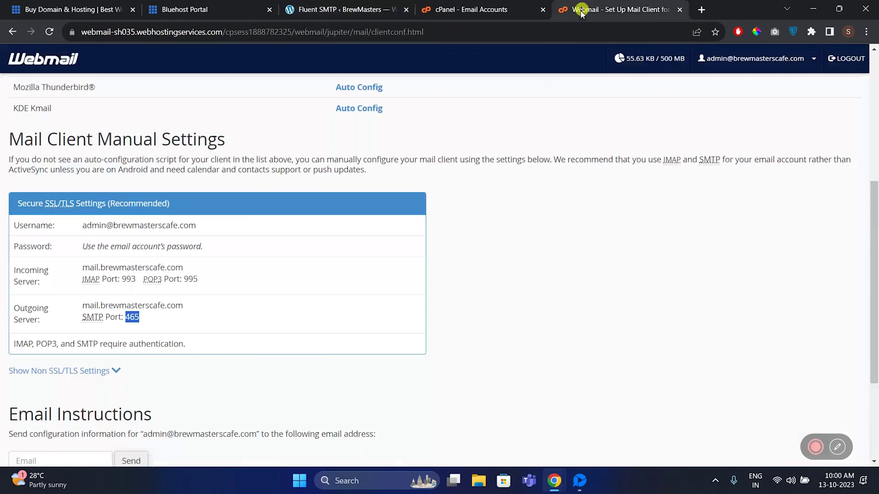
left_click_drag(208, 226, 83, 226)
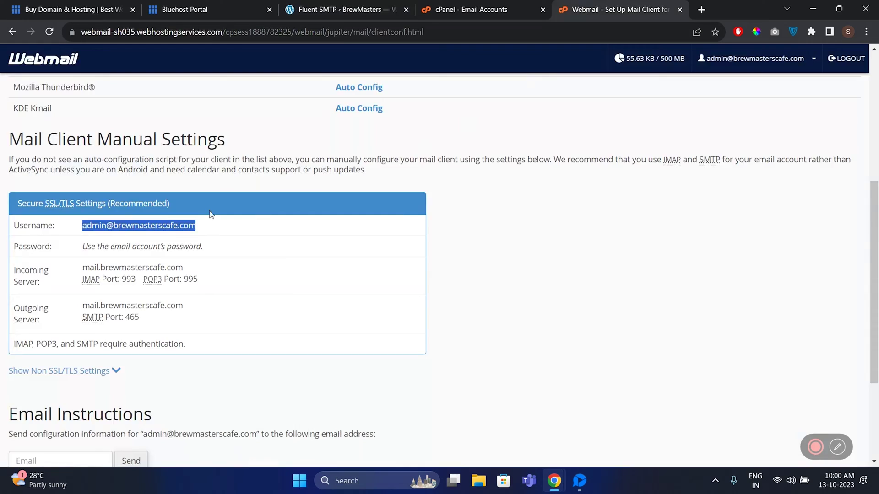
key("ctrl+3")
left_click(266, 338)
key("ctrl+v")
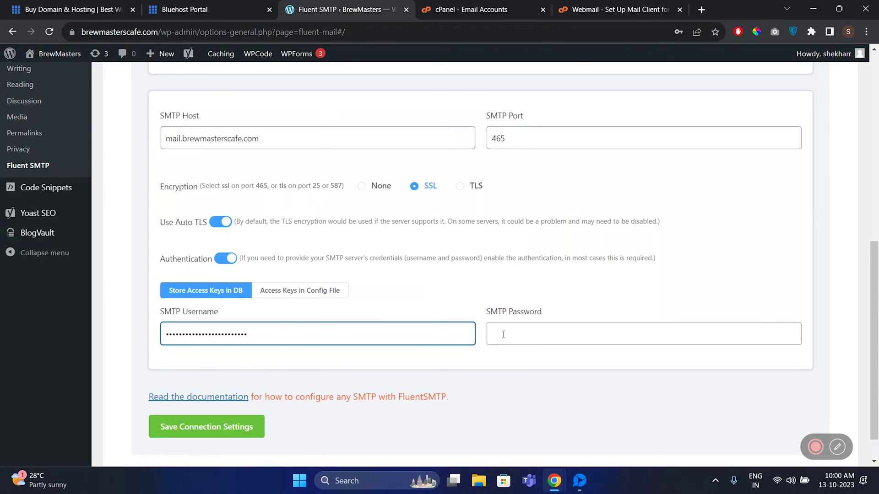
left_click(527, 336)
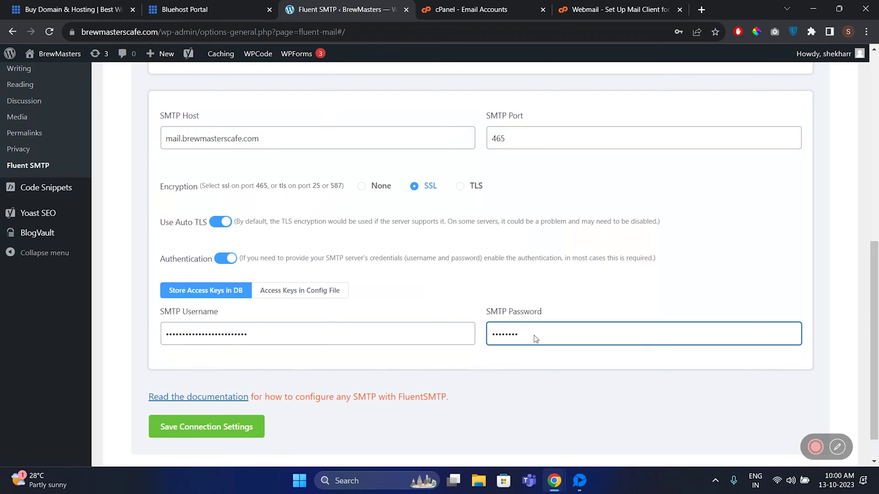
left_click(257, 429)
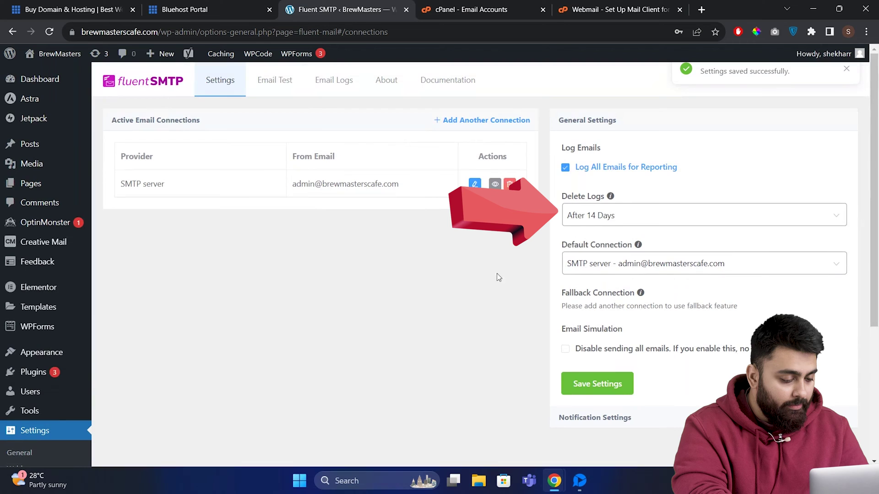
- Set FluentSMTP to delete email logs after 6 Months and save the general settings
left_click(634, 217)
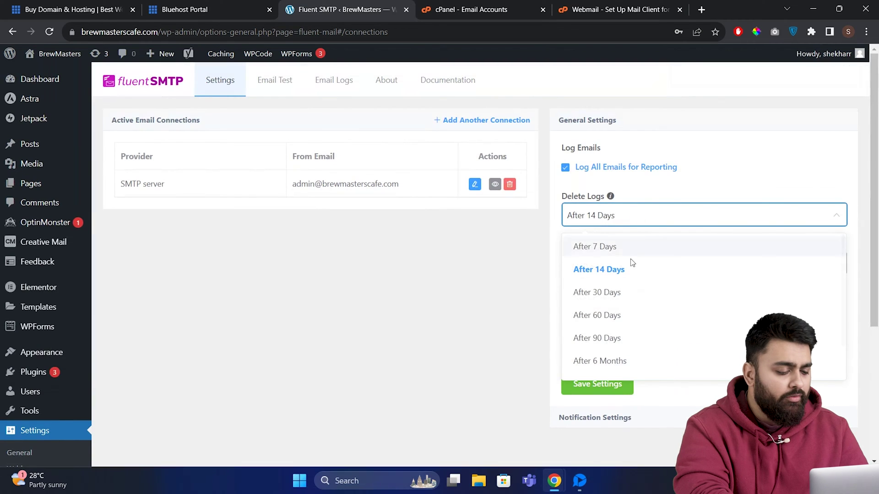
left_click(634, 364)
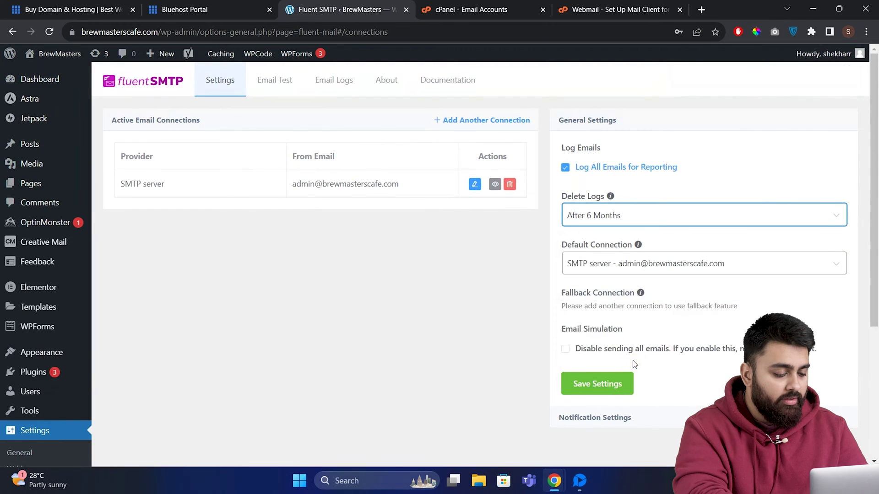
left_click(597, 386)
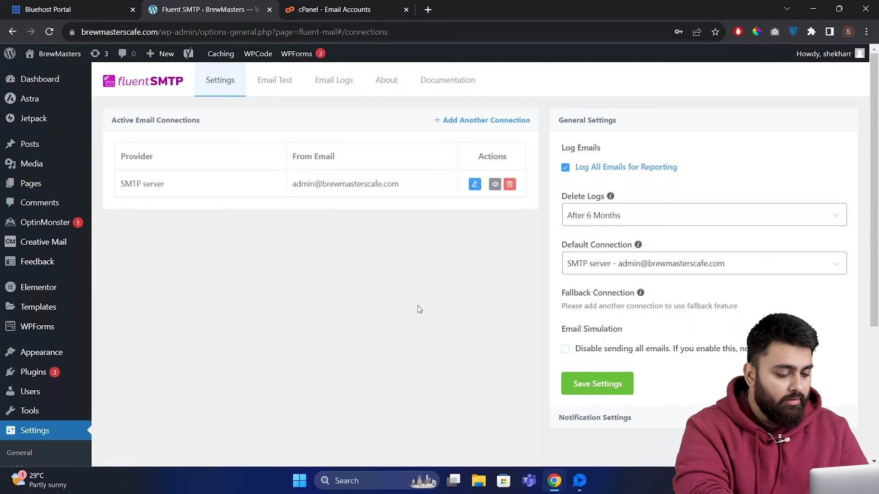
- Send an HTML FluentSMTP test email from the business address to the Gmail test recipient
left_click(285, 82)
left_click(290, 155)
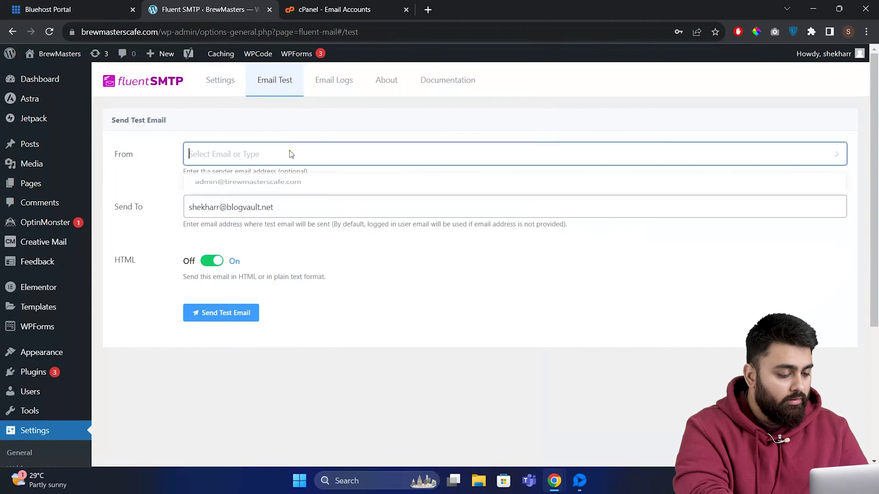
left_click(296, 187)
triple_click(300, 206)
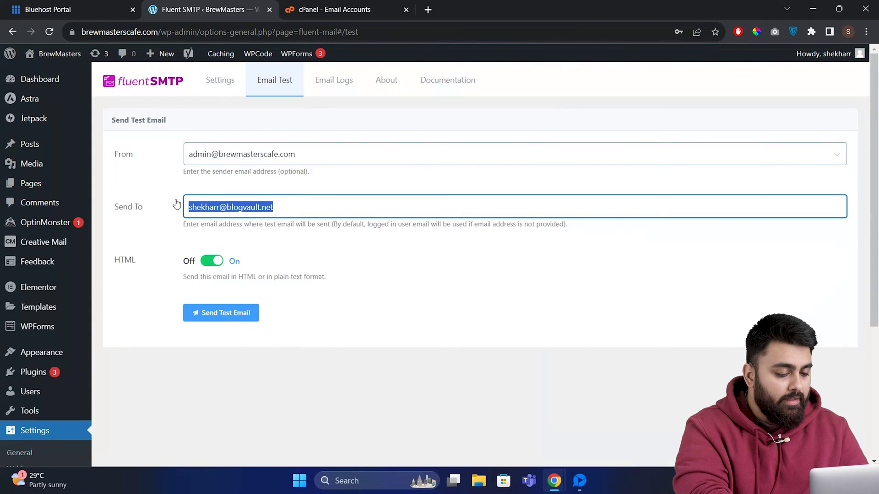
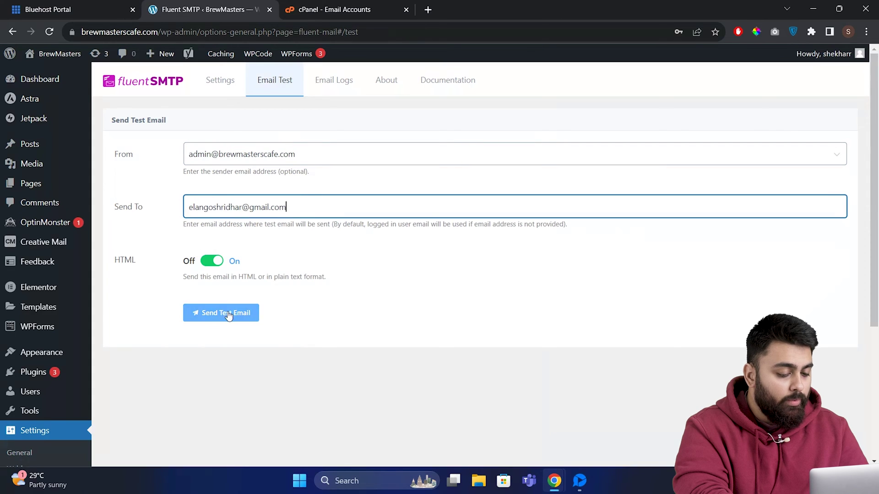
left_click(229, 312)
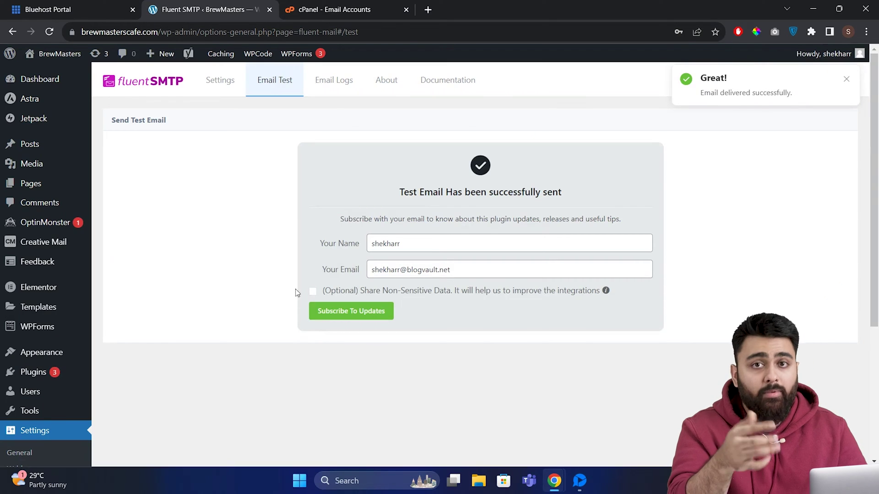
- In a new tab, open the 'Fluent SMTP: Test Email' from BrewMasters in the Gmail inbox
left_click(428, 10)
left_click(545, 52)
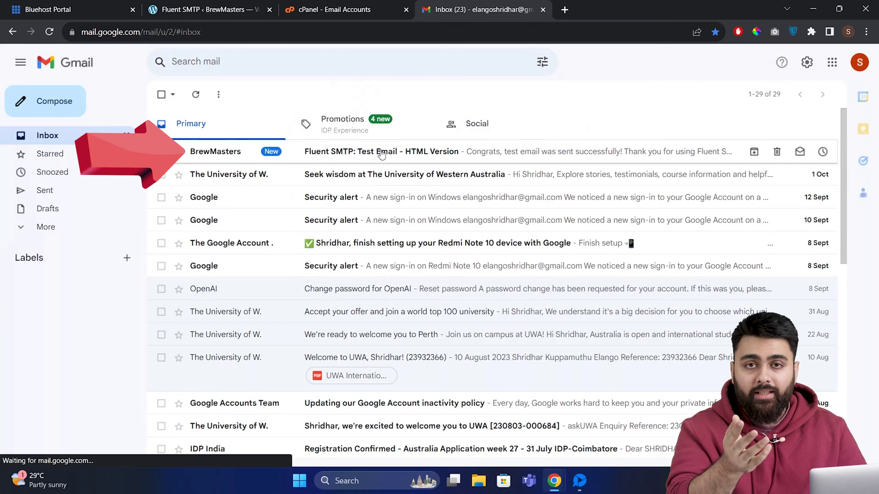
left_click(380, 155)
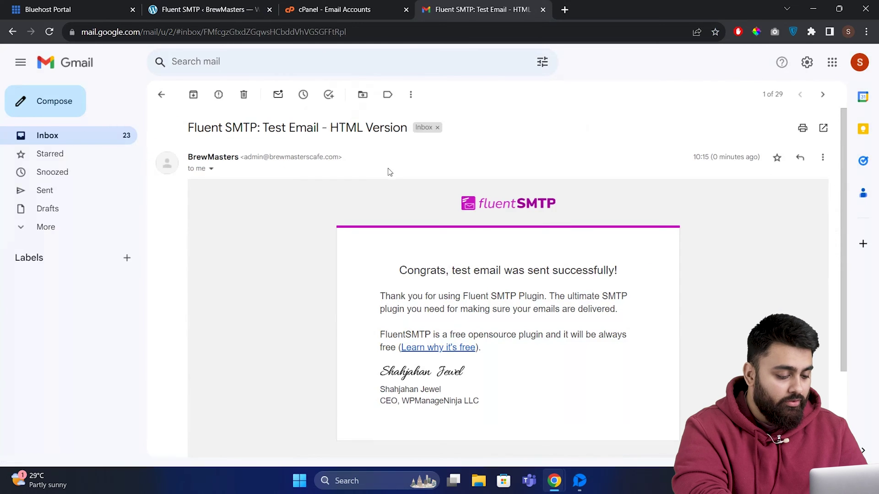
scroll(344, 185, "down", 1)
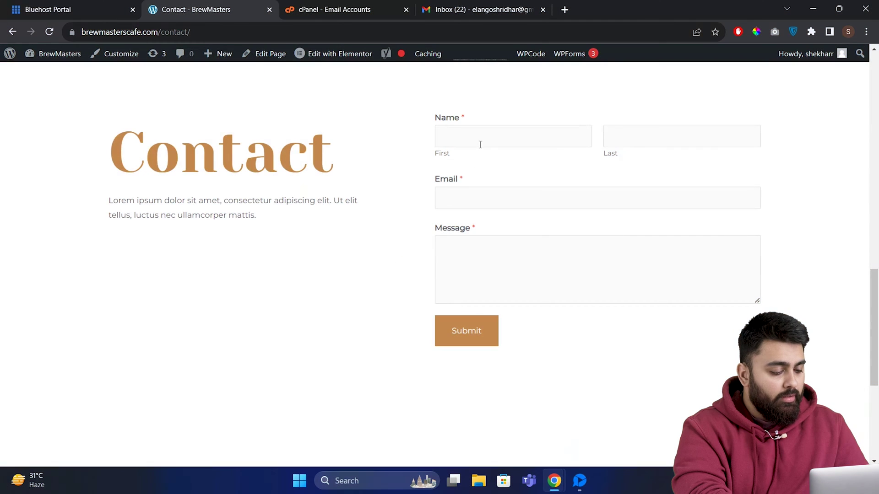
- Fill the Contact form with the visitor's first name, last name, Gmail address and a Hello message
left_click(480, 145)
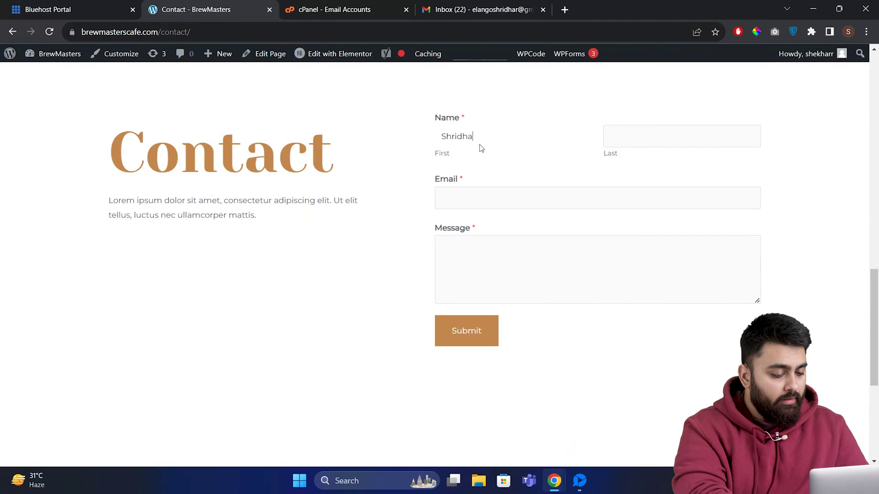
key("Tab")
key("Tab")
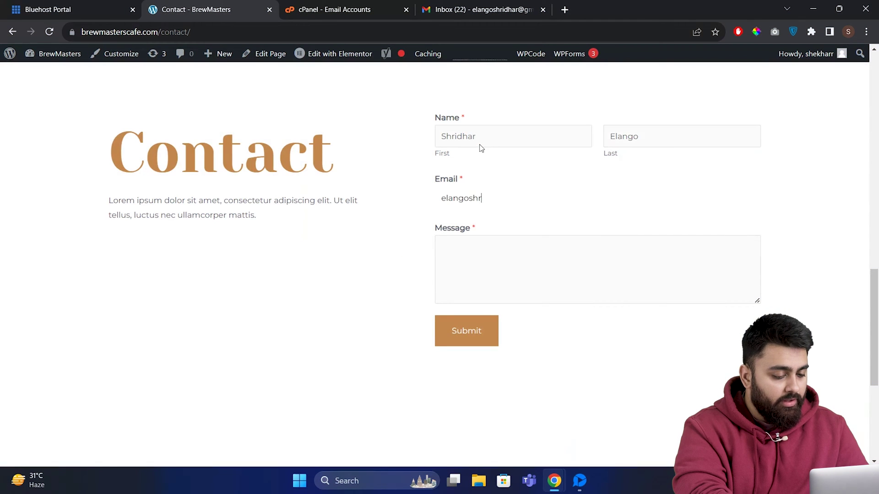
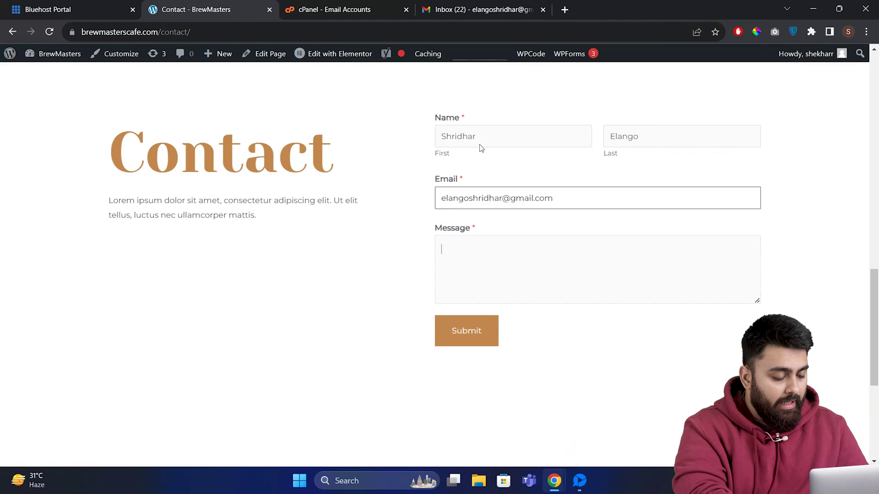
key("Tab")
type("H")
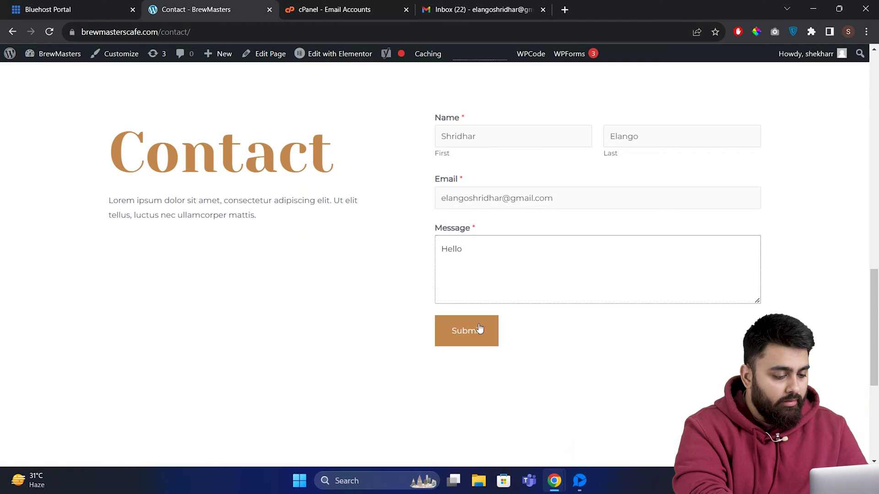
- Submit the form, then open the entry notification and the visitor's thank-you email
left_click(479, 329)
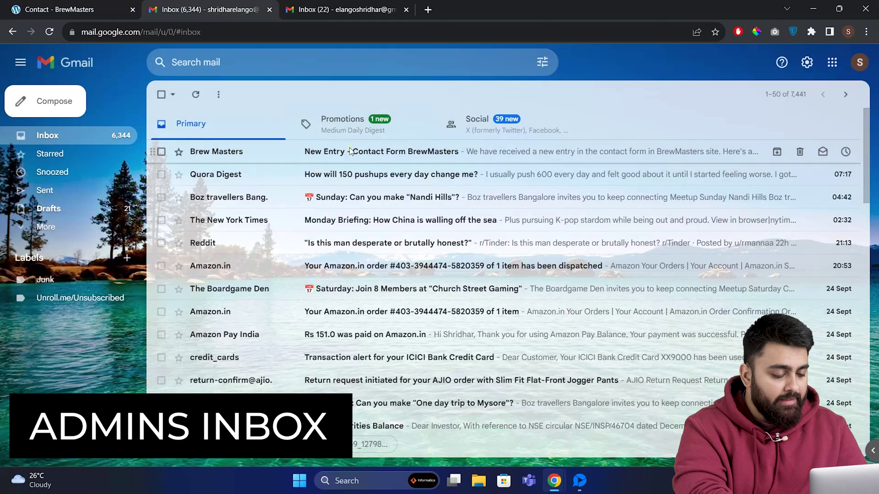
left_click(350, 151)
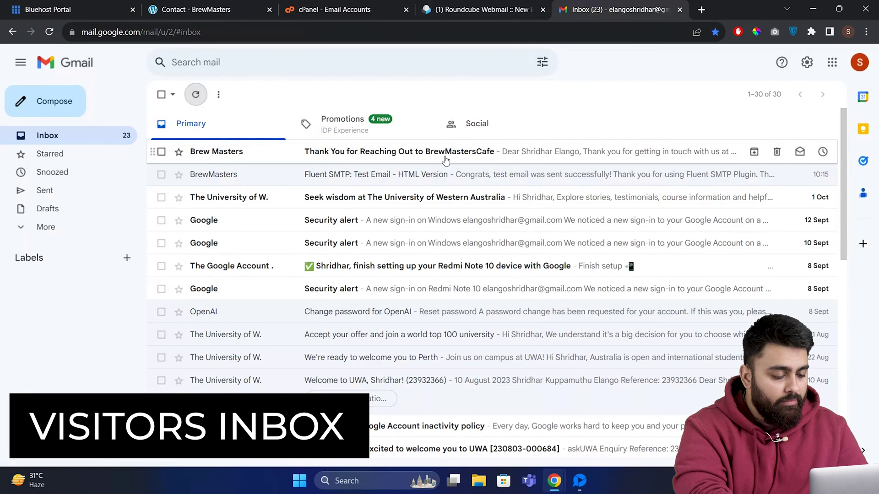
left_click(445, 158)
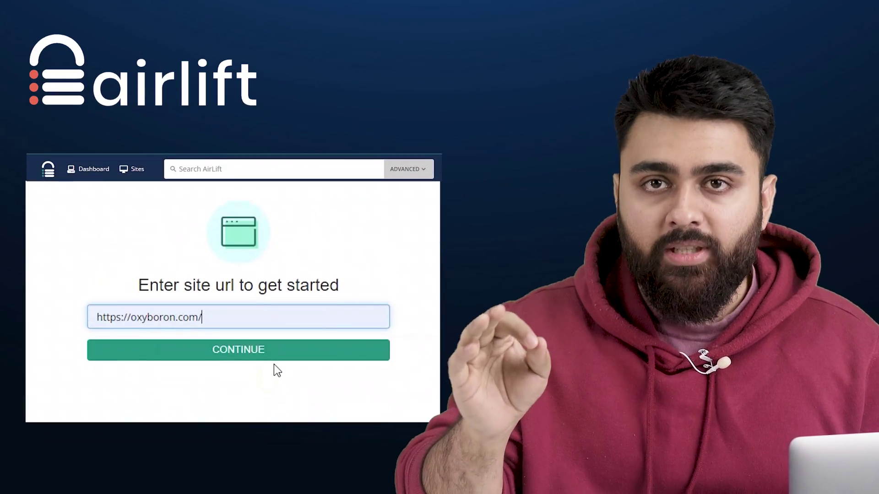
left_click(277, 352)
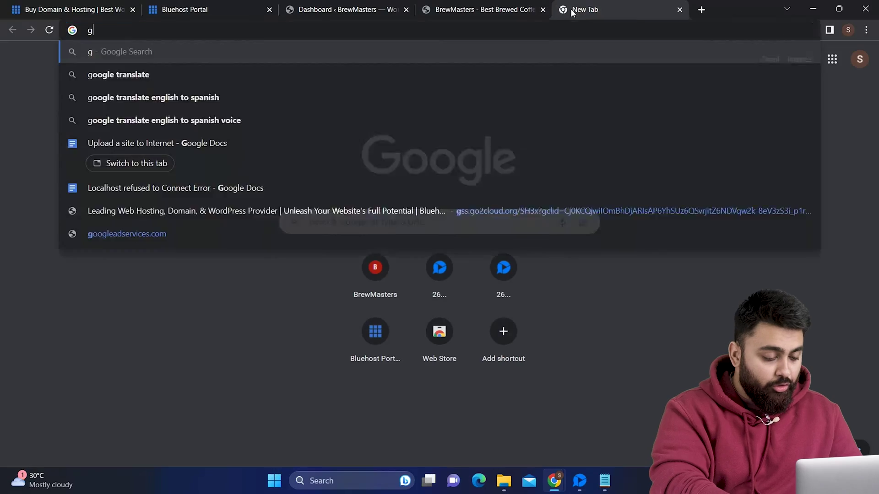
type("oogle pagespeed")
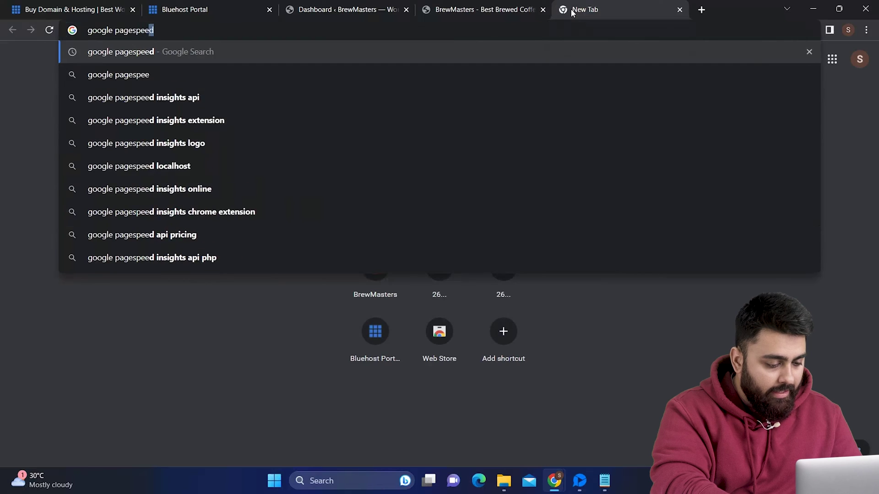
key("Return")
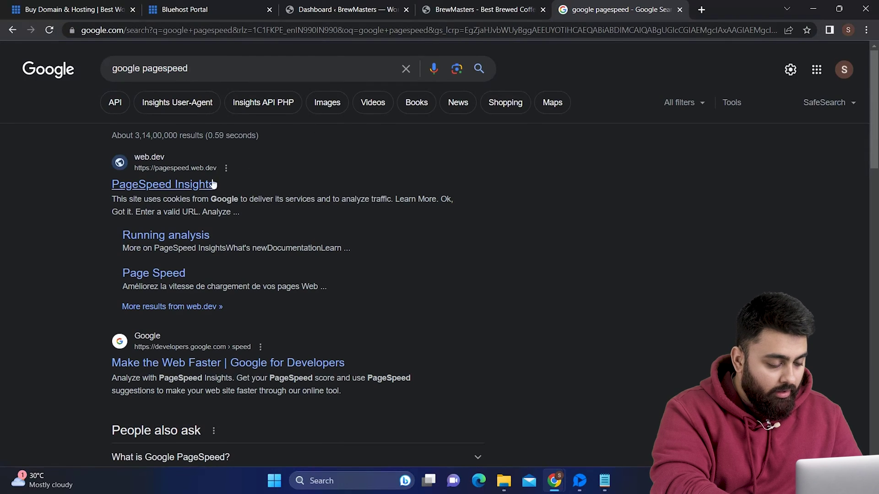
left_click(212, 180)
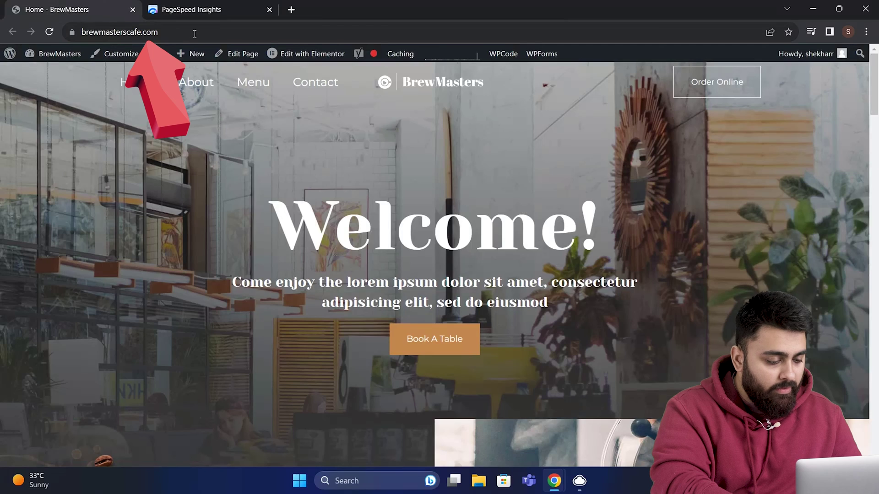
left_click(196, 37)
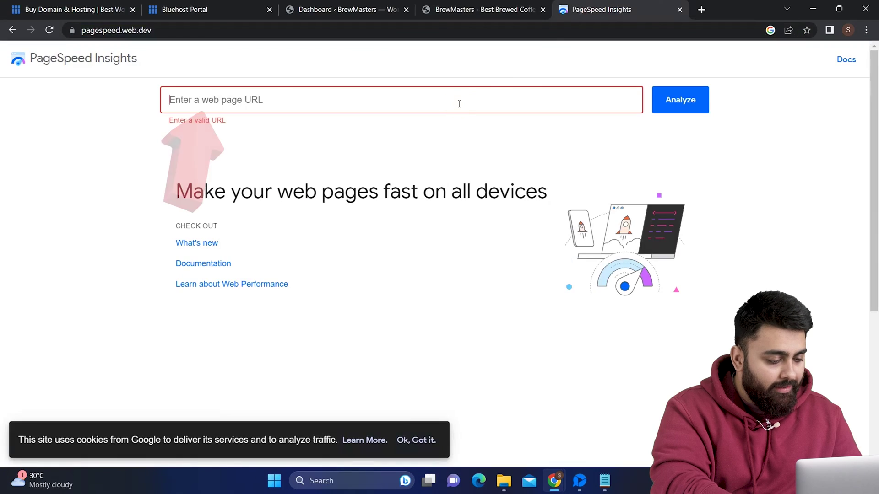
type("https://brewmasterscafe.com/")
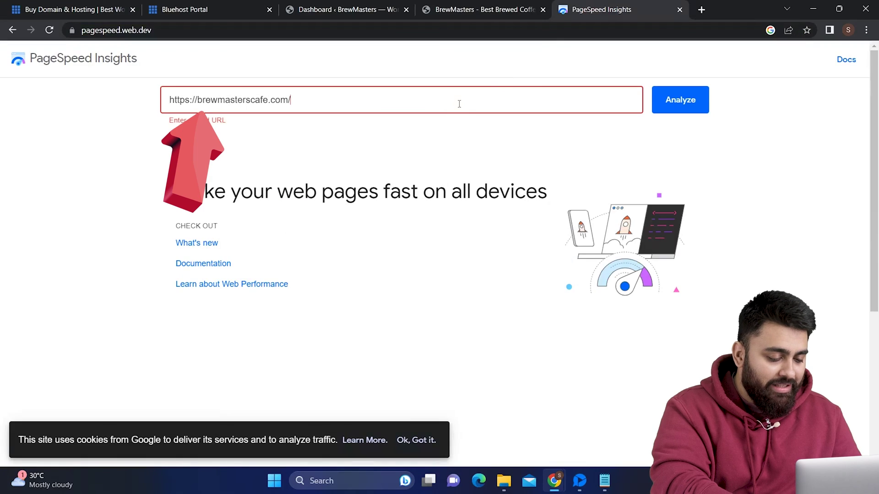
left_click(701, 108)
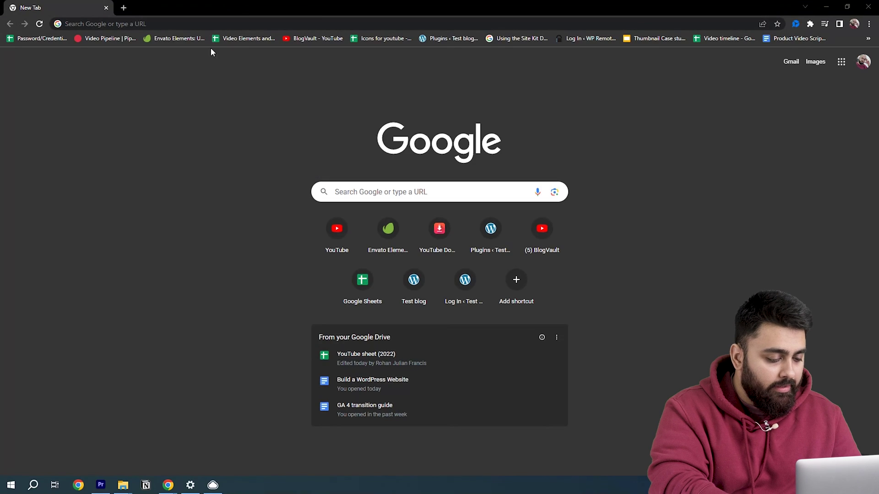
- Go to the AirLift website by typing 'airlift' in the address bar
left_click(210, 24)
type("airli")
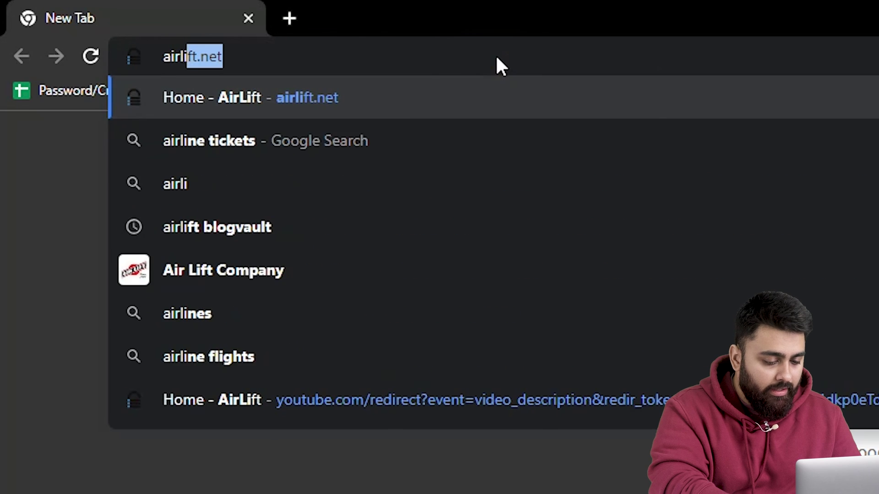
type("ft")
key("Return")
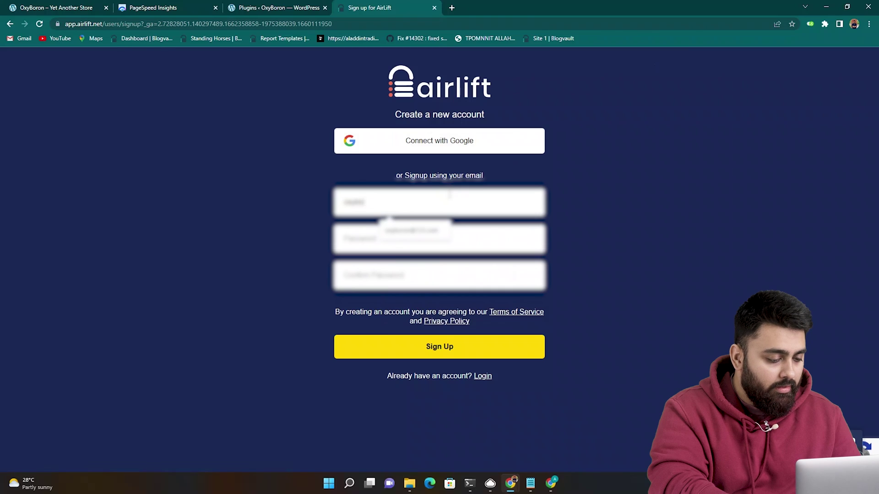
- Sign up for an AirLift account with the Gmail address and download the plugin zip
left_click(425, 239)
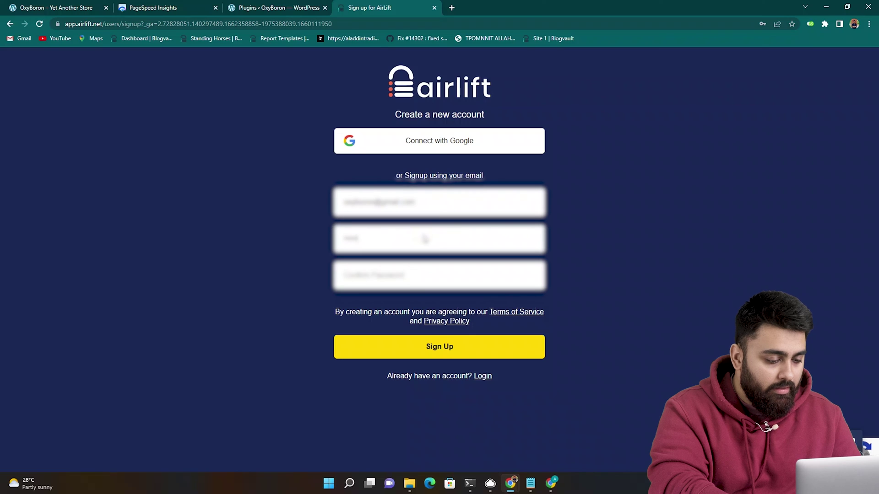
key("Tab")
key("ctrl+v")
left_click(454, 352)
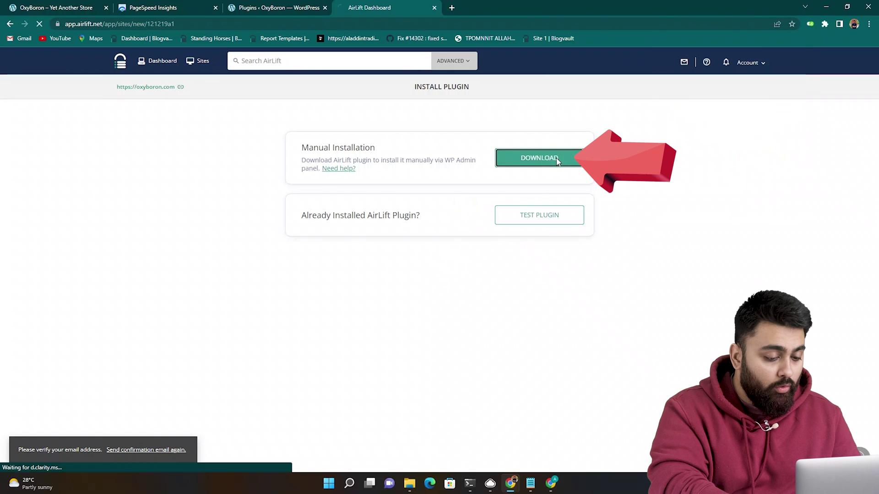
left_click(539, 158)
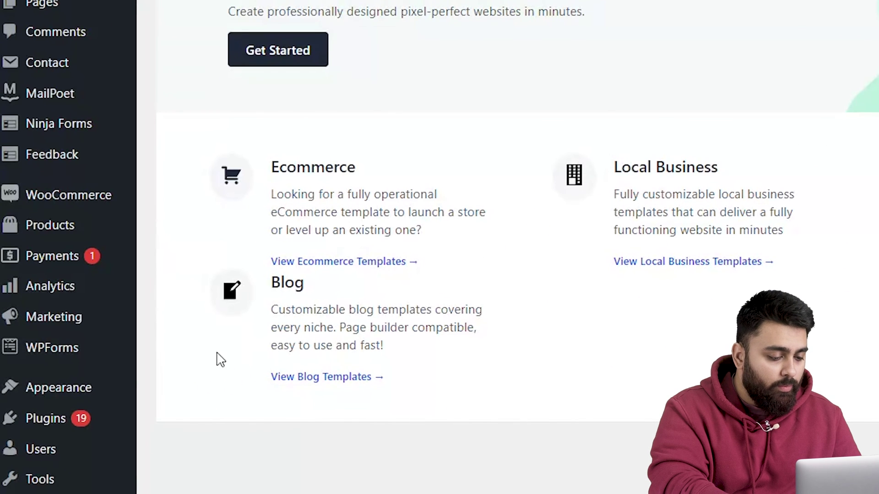
- Choose airlift (35).zip for upload under Plugins > Add New > Upload Plugin
mouse_move(33, 427)
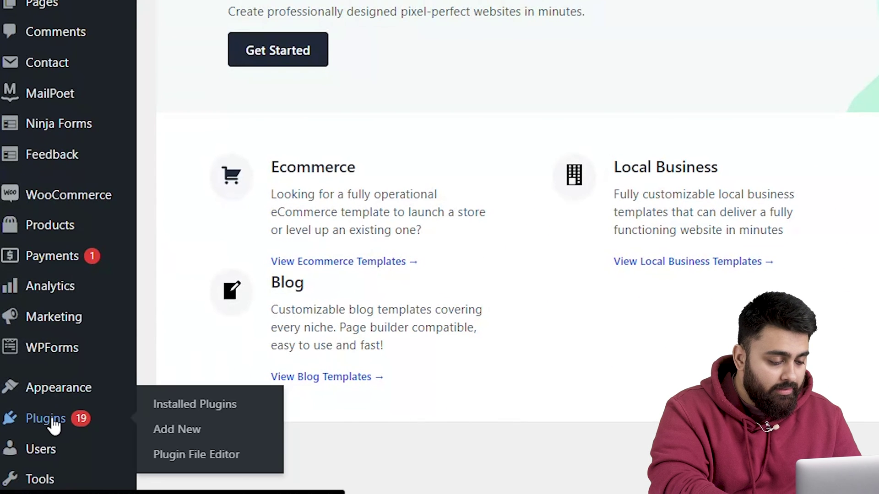
left_click(169, 430)
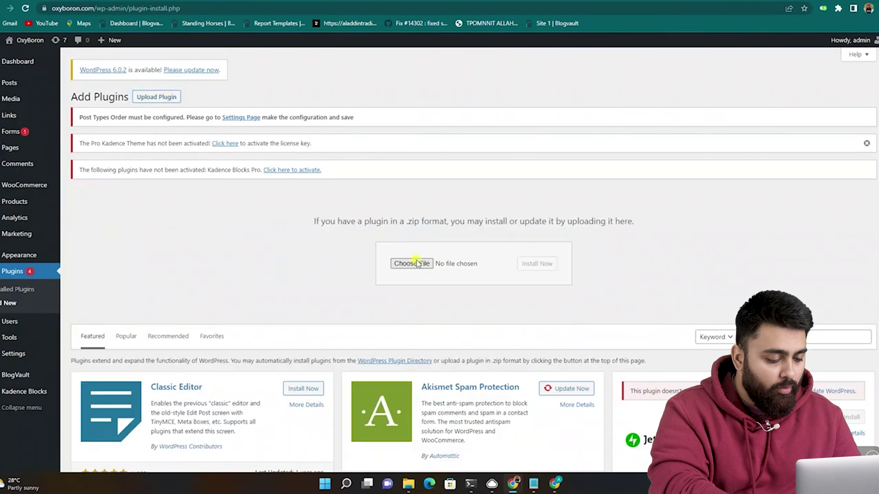
left_click(412, 264)
left_click(161, 74)
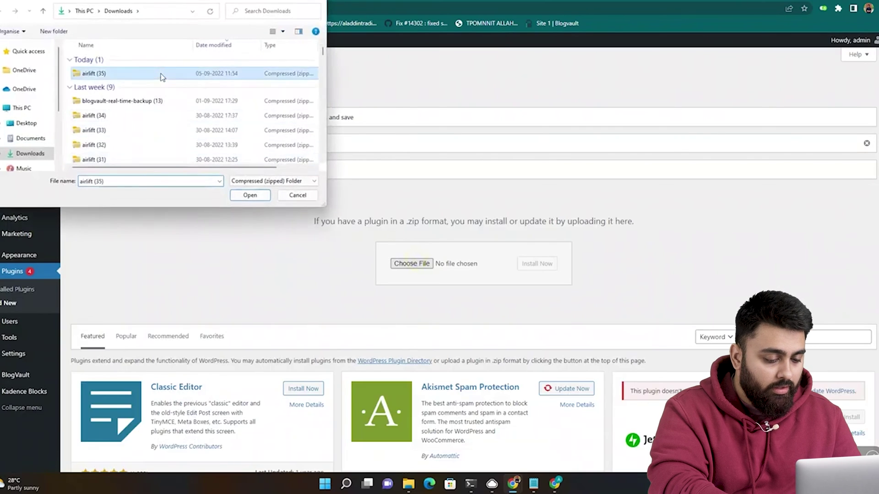
left_click(250, 195)
- Install and activate the AirLift plugin, then run TEST PLUGIN to start Site Sync
left_click(521, 264)
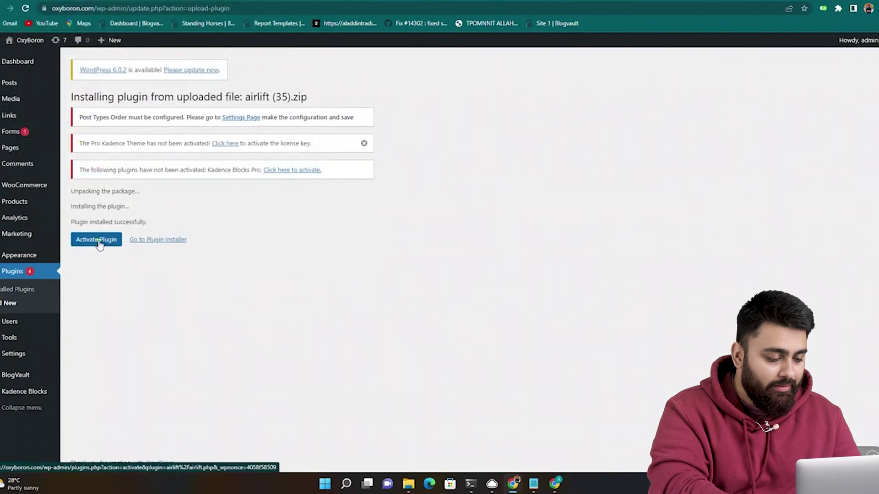
left_click(101, 241)
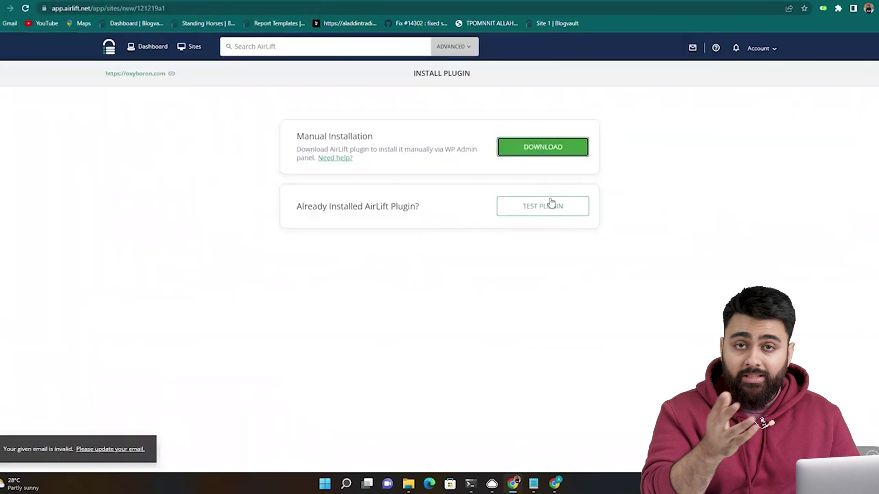
left_click(552, 202)
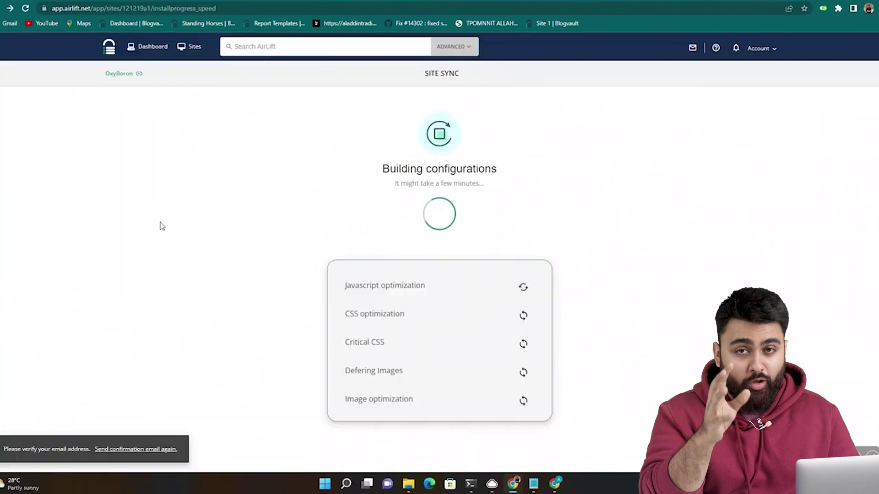